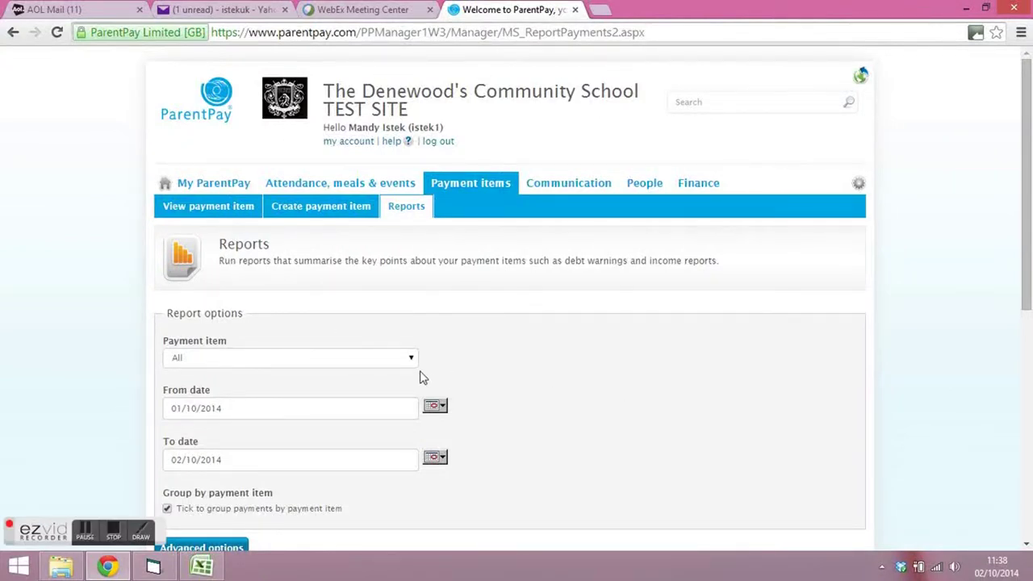
Step: Open the Barcelona 2015 payment item from the live payment items and start editing its details
left_click(221, 209)
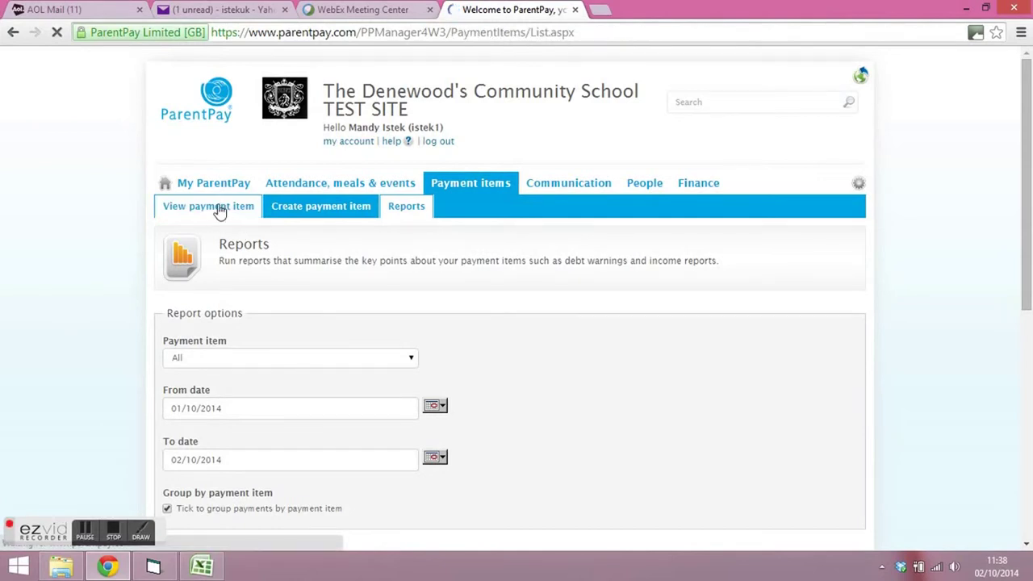
scroll(376, 294, "down", 2)
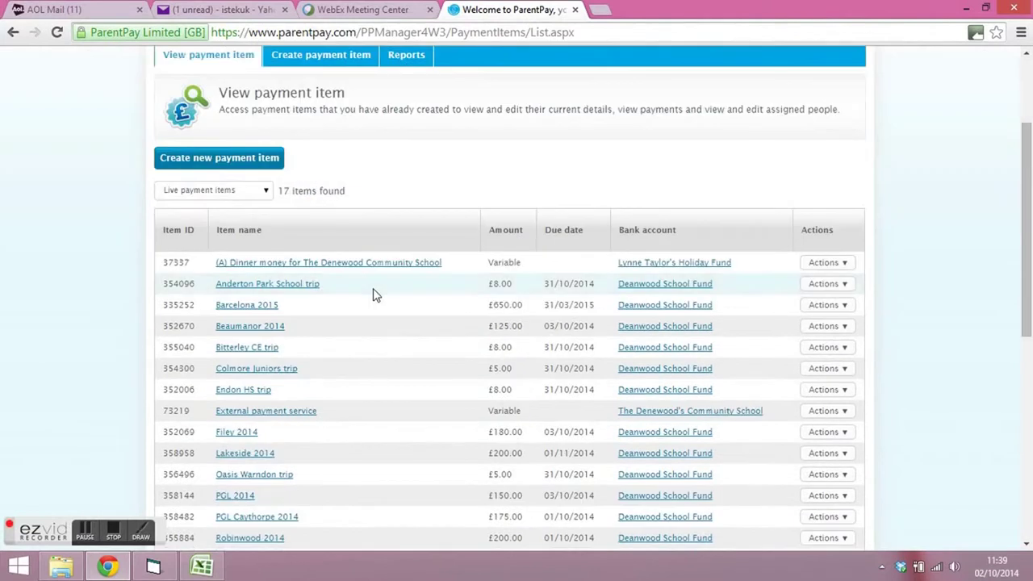
scroll(375, 294, "down", 1)
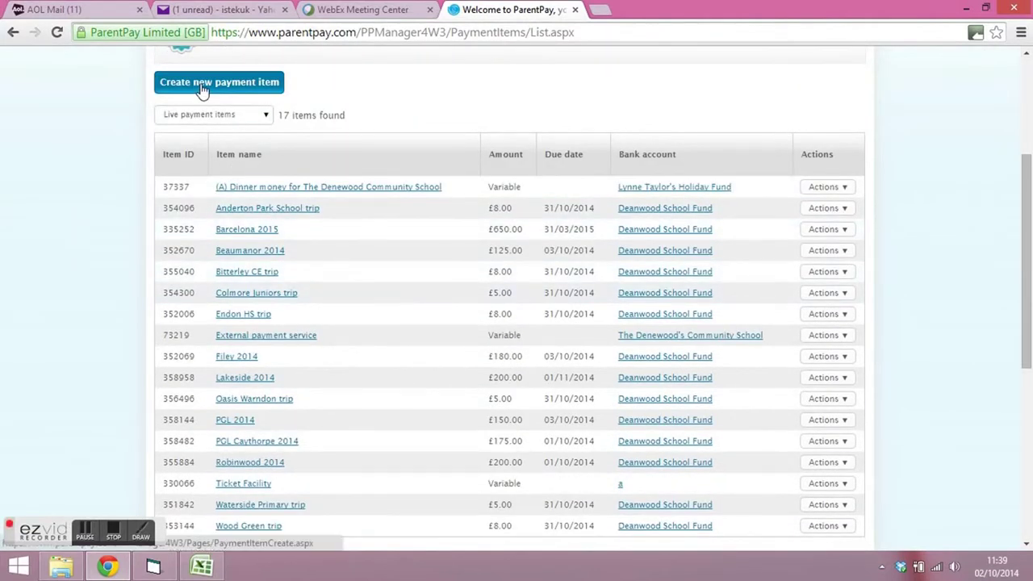
left_click(247, 232)
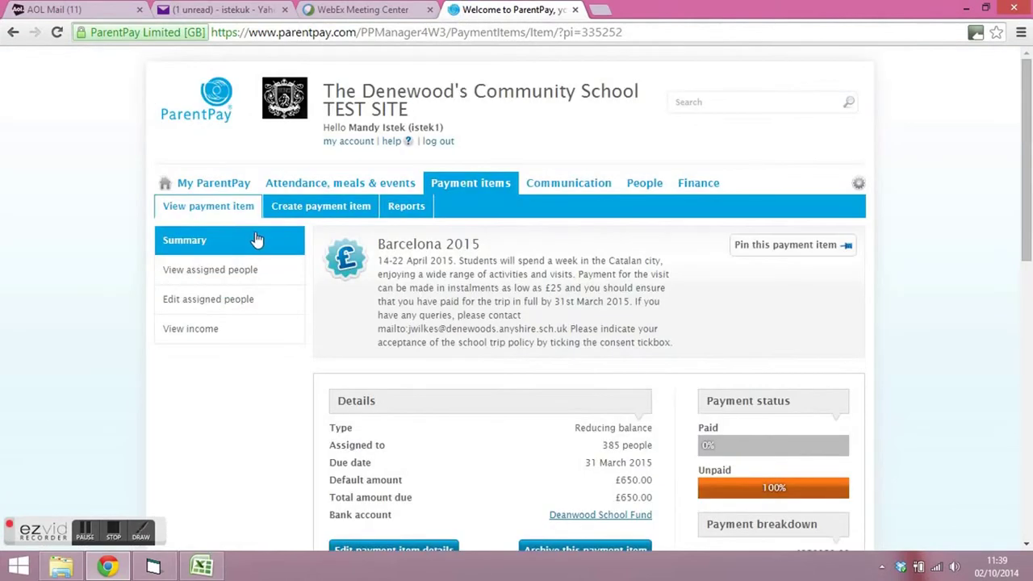
scroll(607, 318, "down", 2)
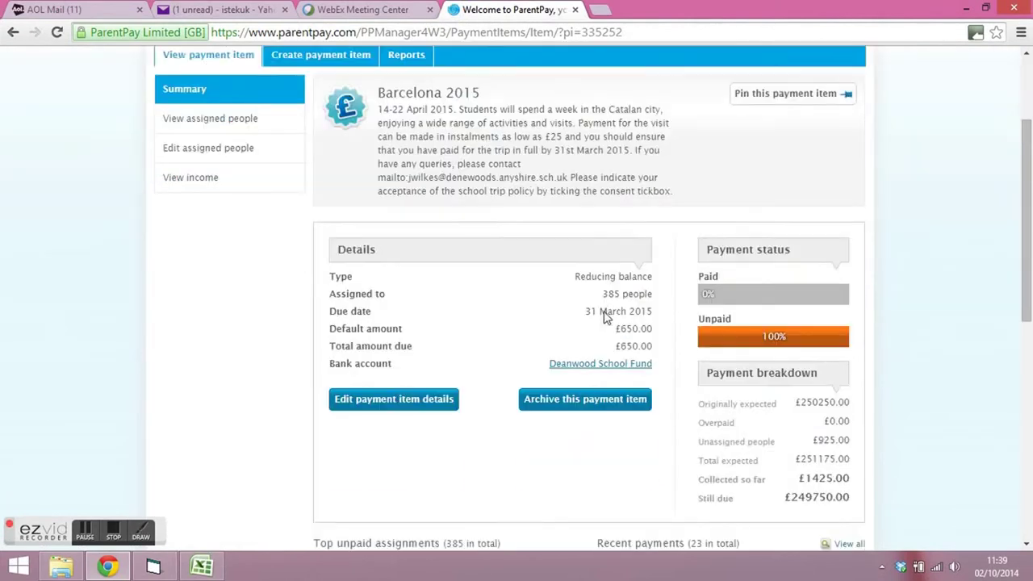
left_click(409, 410)
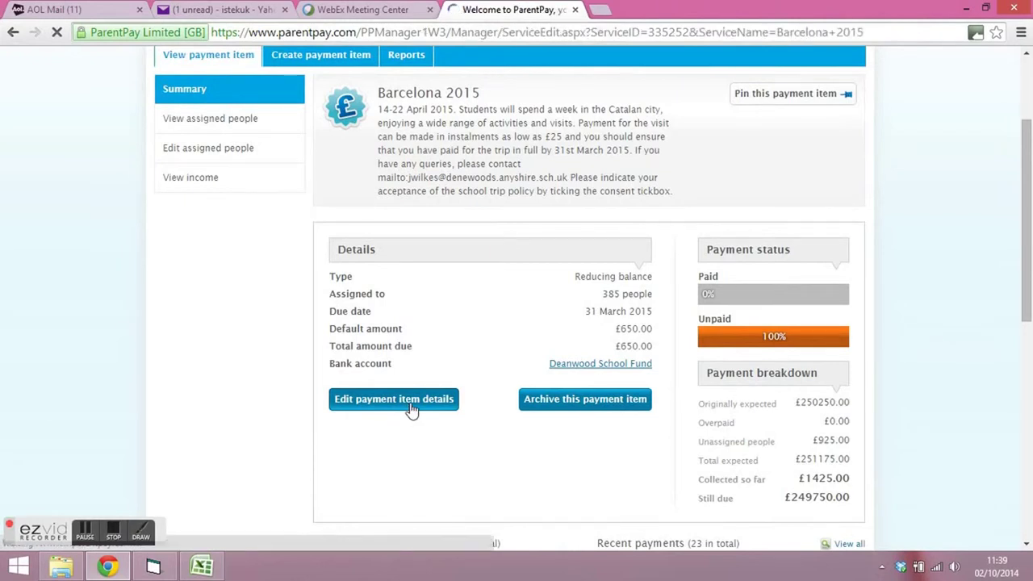
Step: Enter SKI14 as the account code for Group code 1 in the Finance and accounting section
scroll(472, 317, "down", 2)
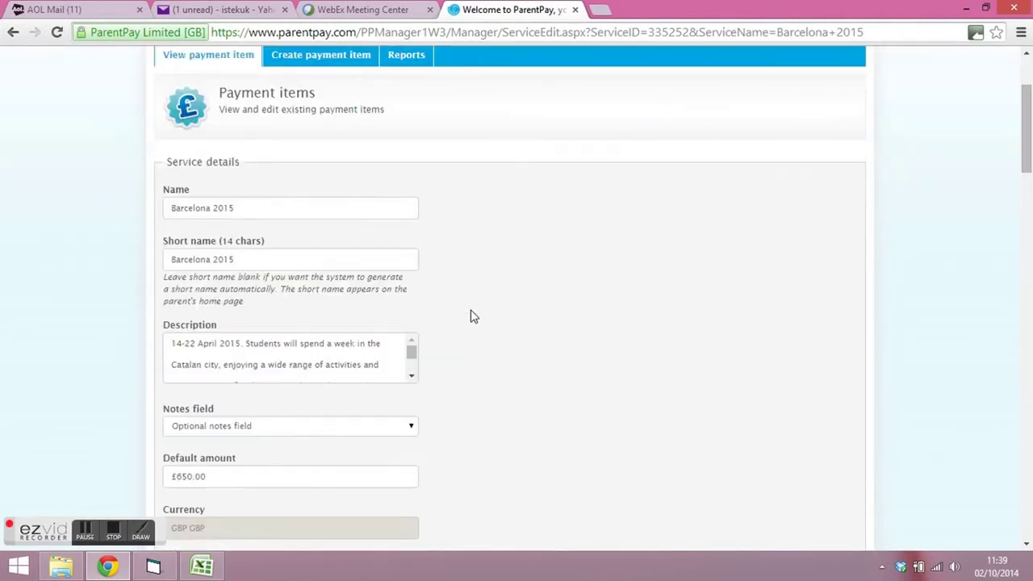
scroll(472, 316, "down", 6)
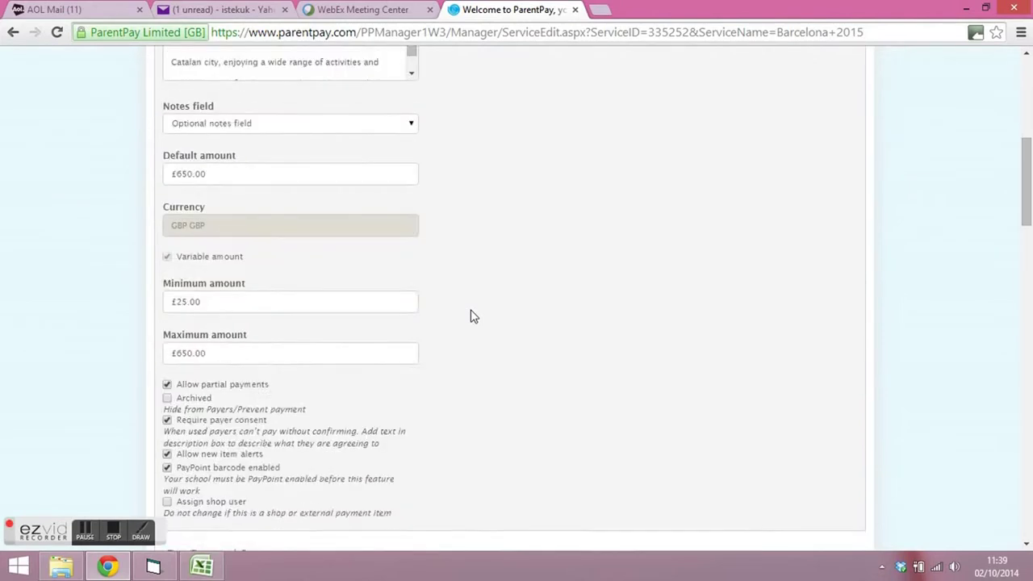
scroll(472, 316, "down", 4)
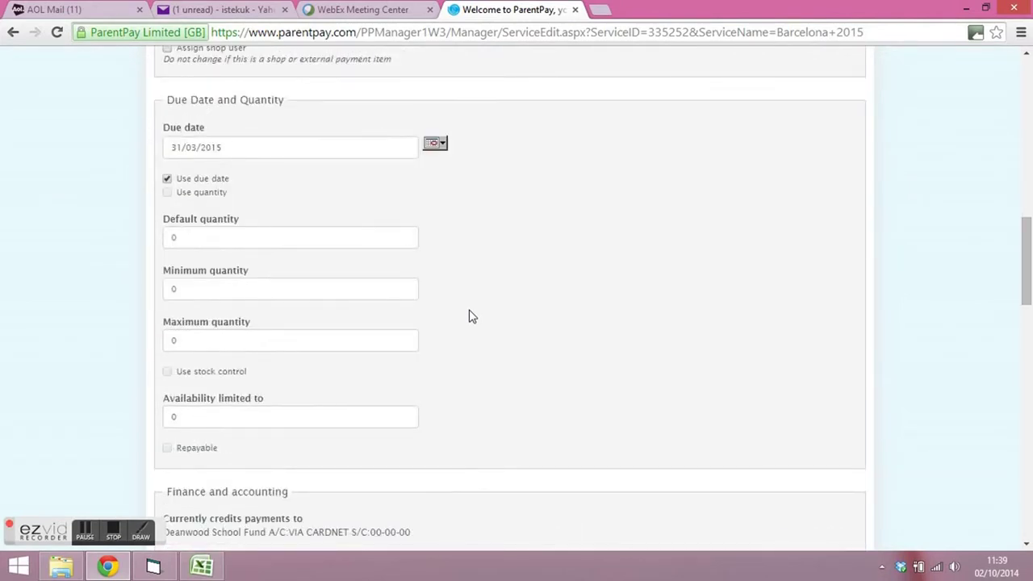
scroll(472, 316, "down", 4)
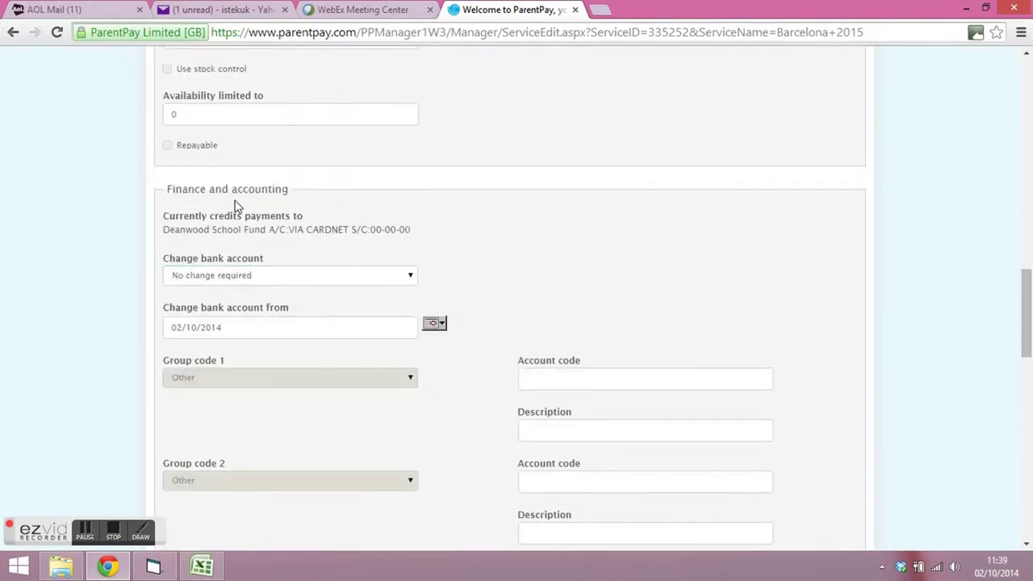
left_click(547, 383)
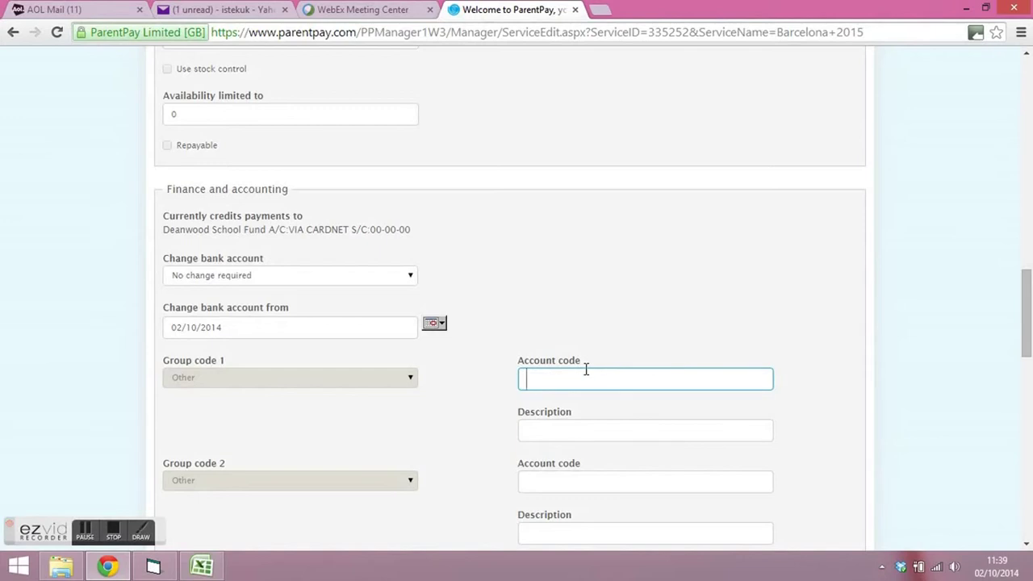
type("SKI14")
Step: Switch to Private Funds Manager, bring up the SKI2014 account in Accounts Maintenance and copy its short code
left_click(155, 567)
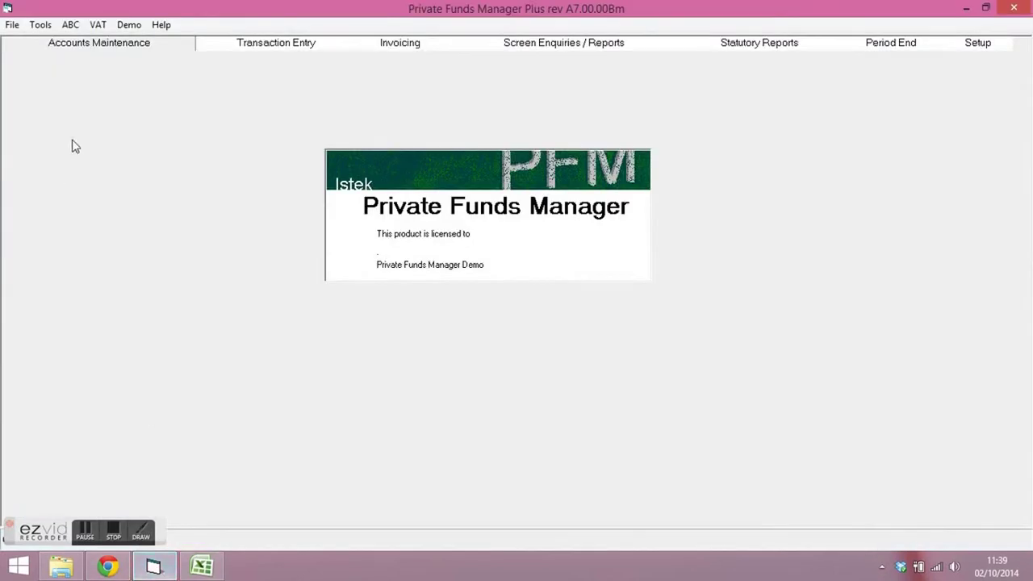
left_click(116, 48)
left_click(266, 72)
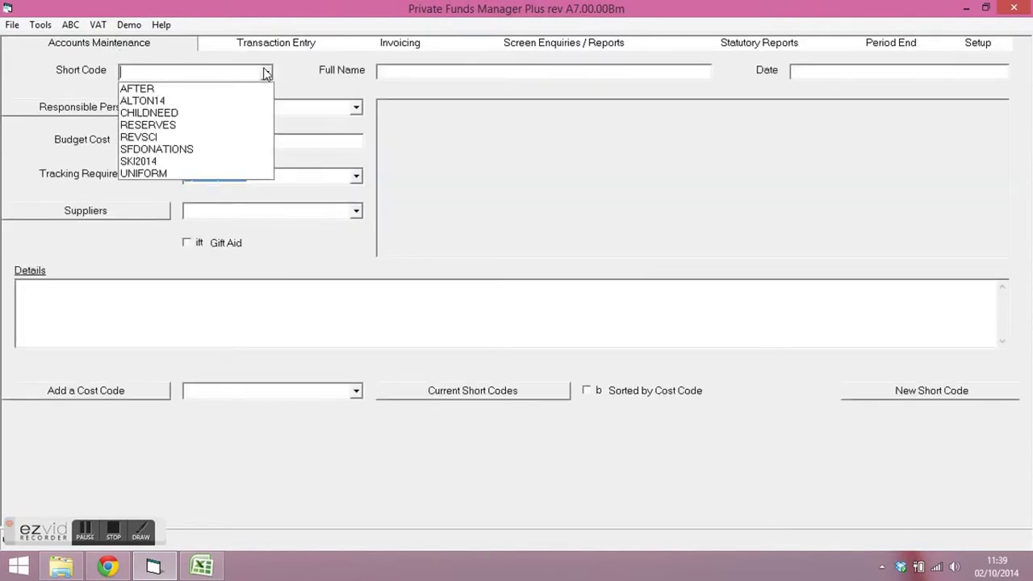
left_click(201, 163)
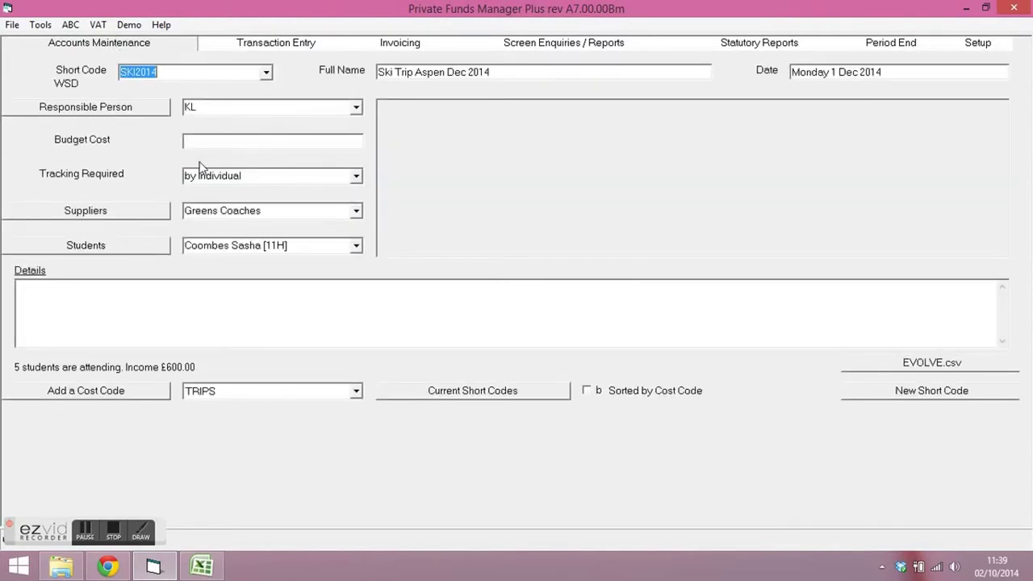
right_click(148, 69)
left_click(185, 115)
Step: Return to ParentPay in Chrome and replace the Group code 1 account code with the copied short code SKI2014
left_click(109, 566)
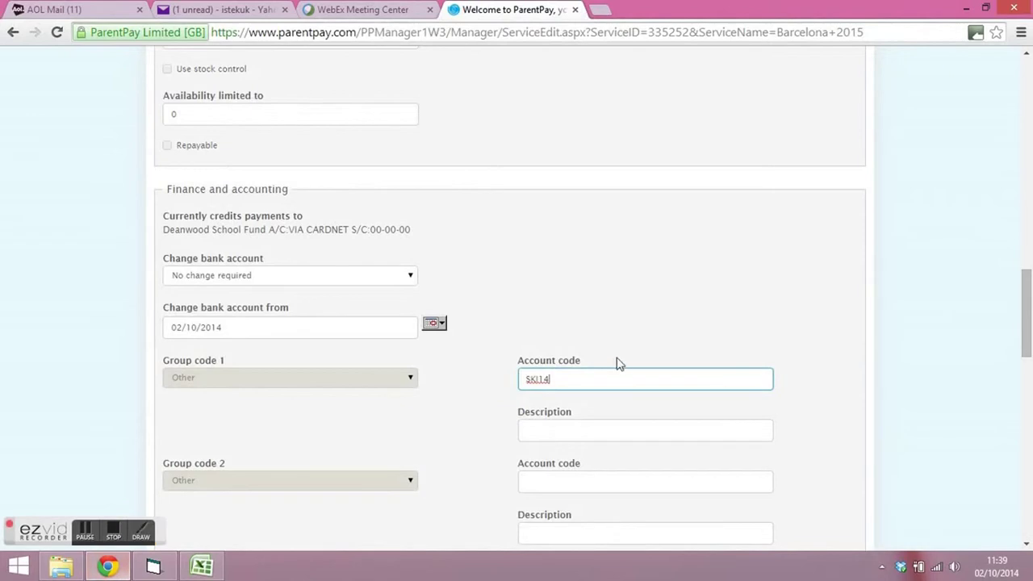
left_click_drag(586, 380, 512, 379)
right_click(555, 379)
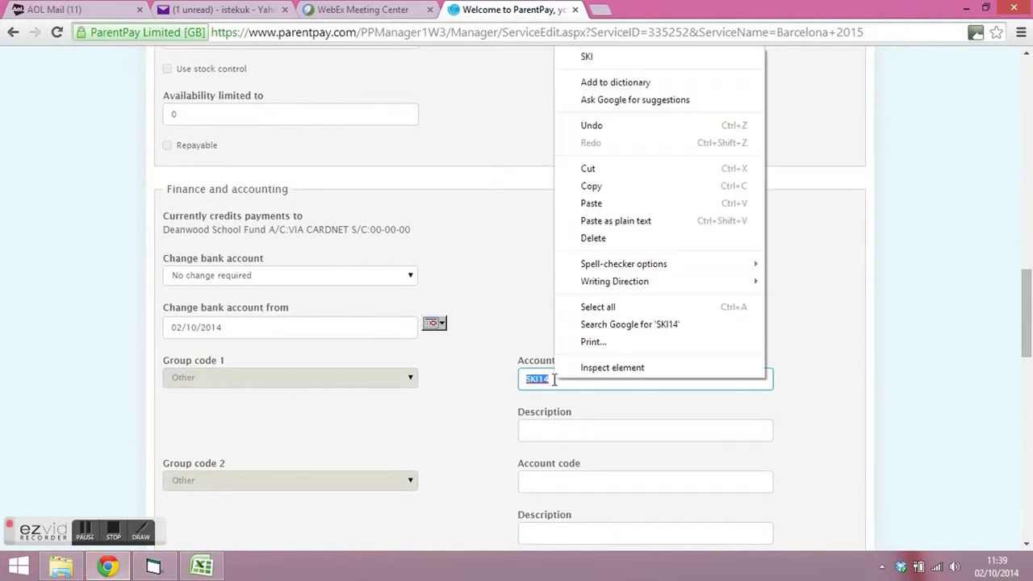
left_click(597, 205)
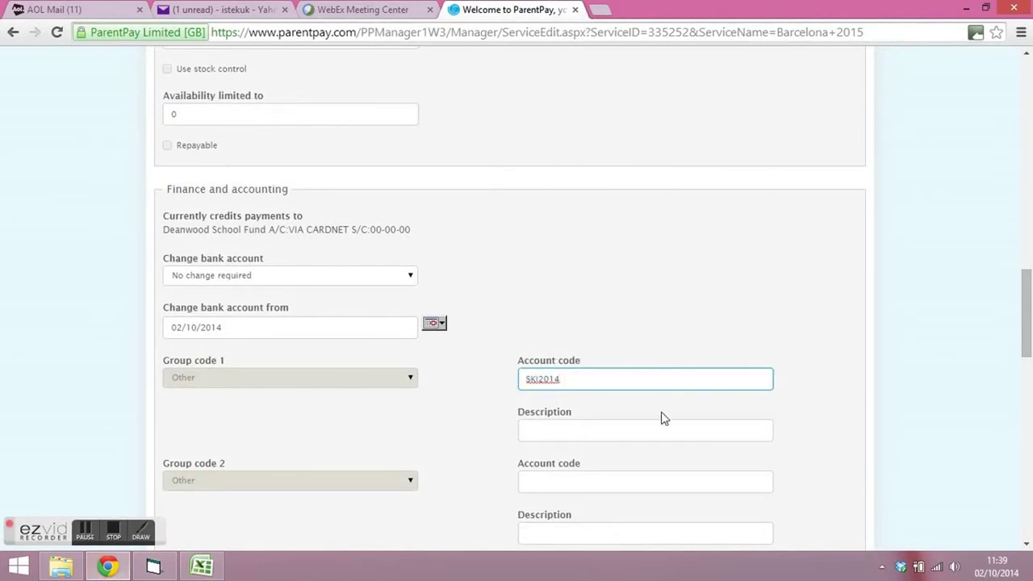
Step: Leave the item's edit form and open the Payment report among the payment item reports
scroll(658, 407, "down", 10)
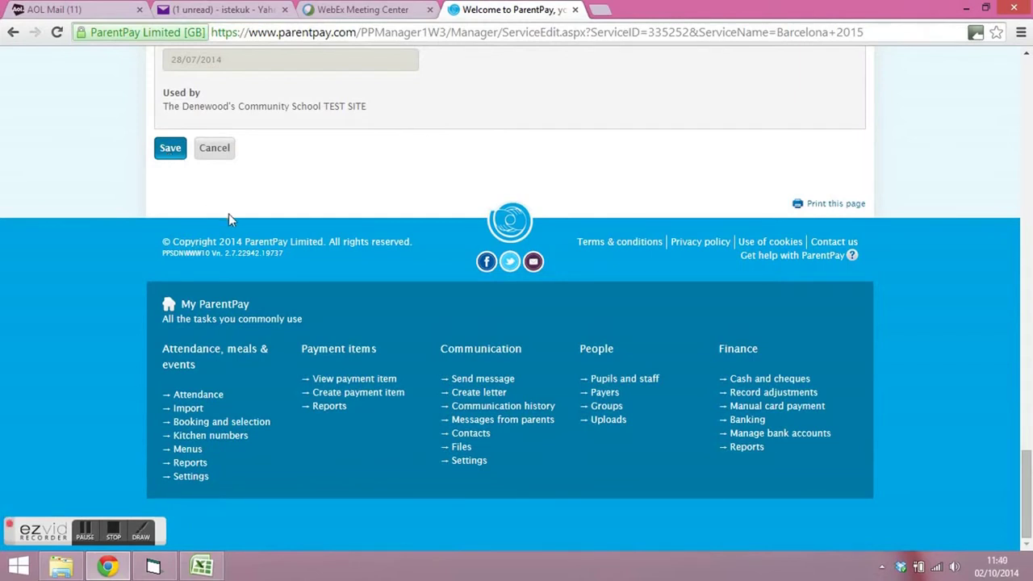
scroll(380, 194, "up", 10)
scroll(385, 194, "up", 15)
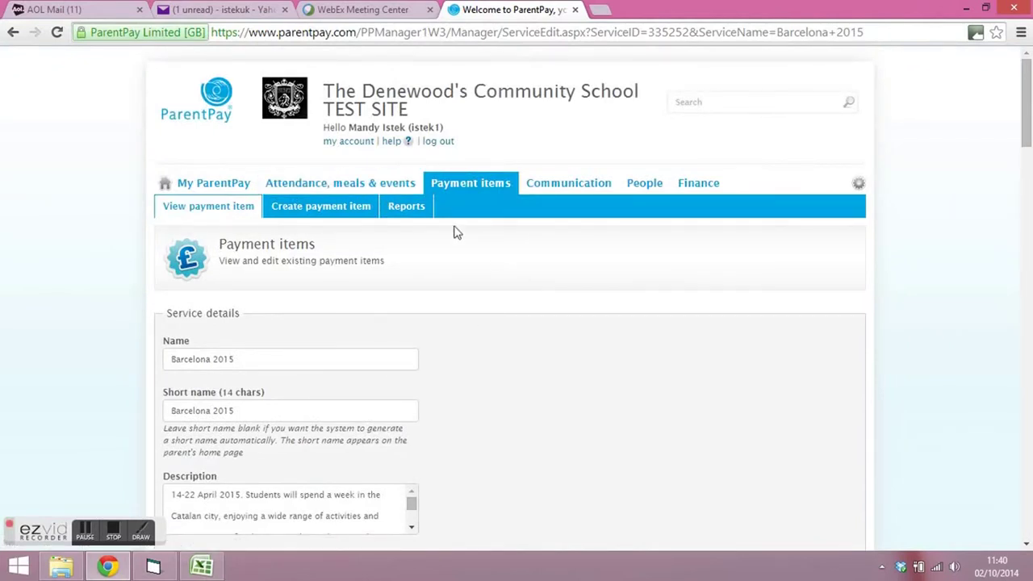
left_click(408, 209)
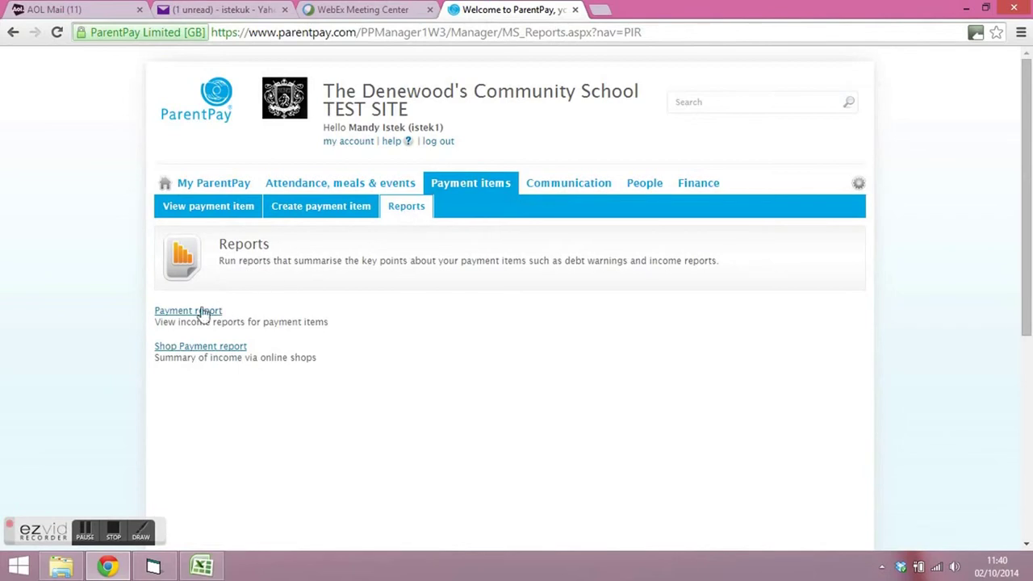
left_click(194, 315)
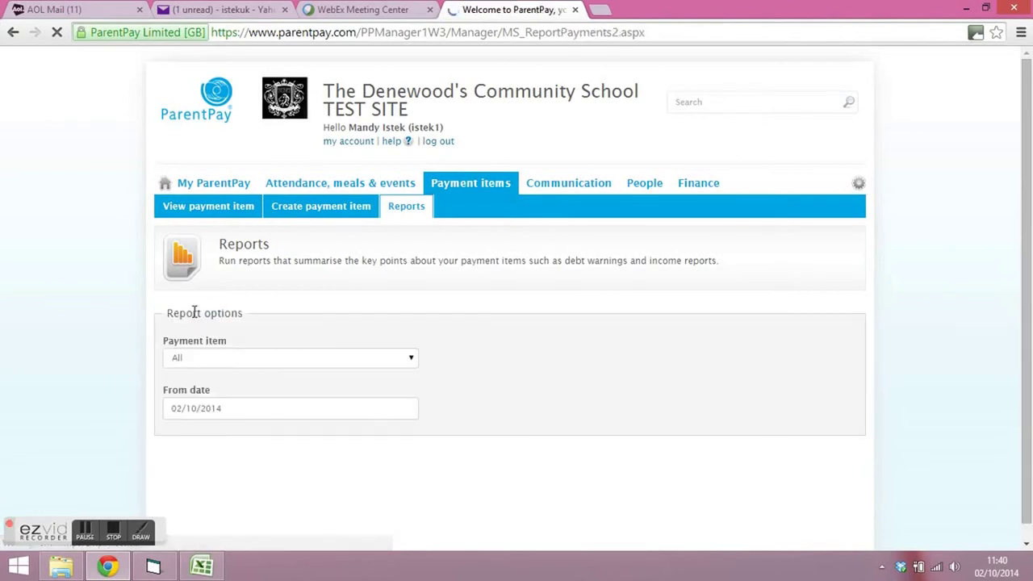
Step: Set the payment report's From date to 29/09/2014, keeping 02/10/2014 as the To date and grouping by payment item on
scroll(198, 314, "down", 2)
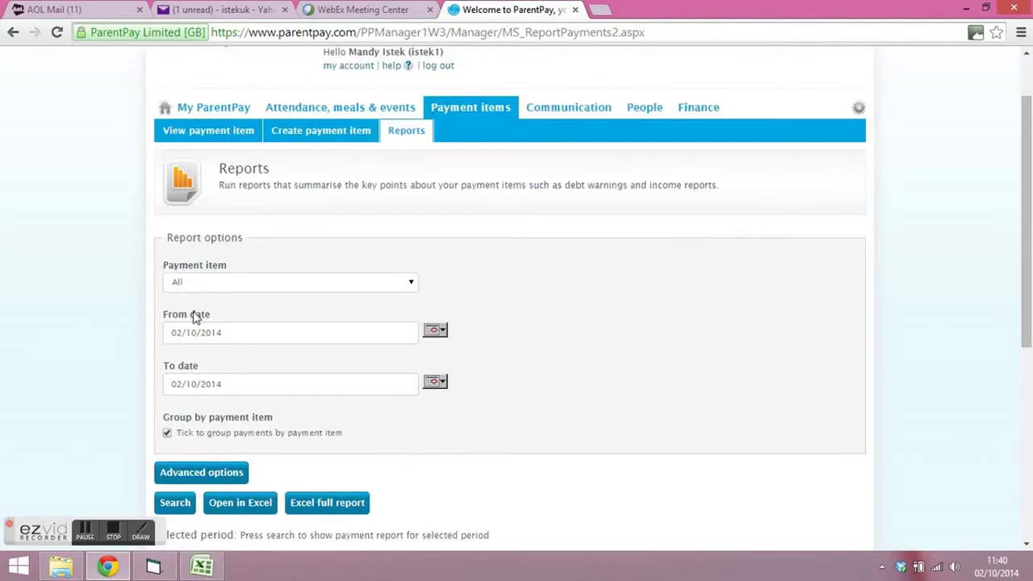
left_click(433, 257)
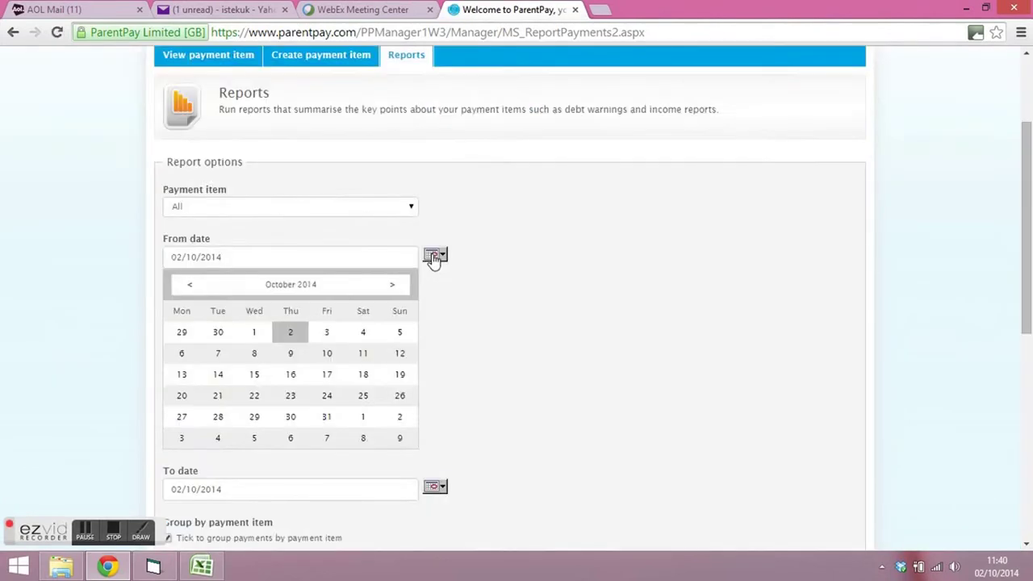
left_click(182, 335)
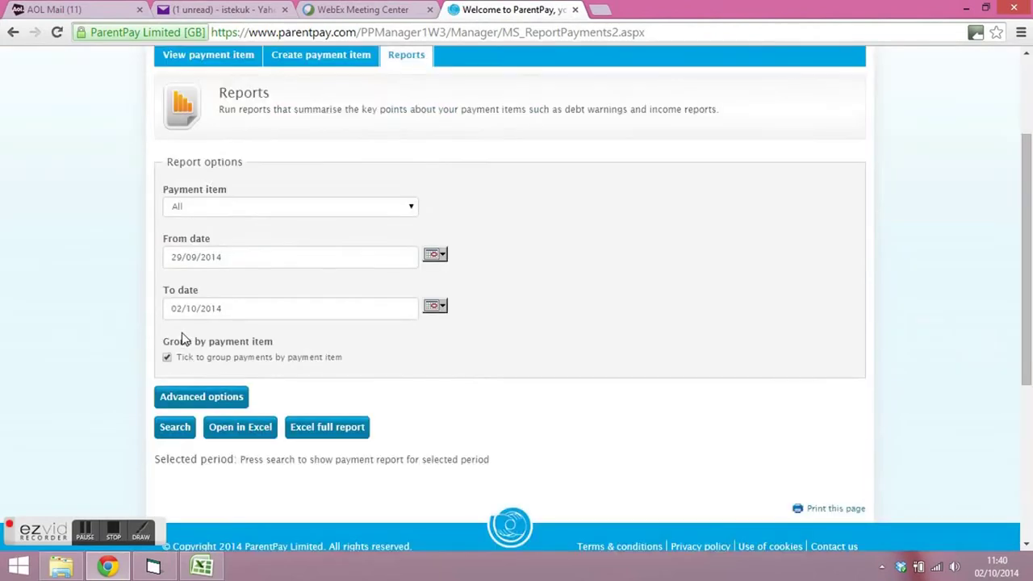
left_click(251, 255)
left_click(245, 308)
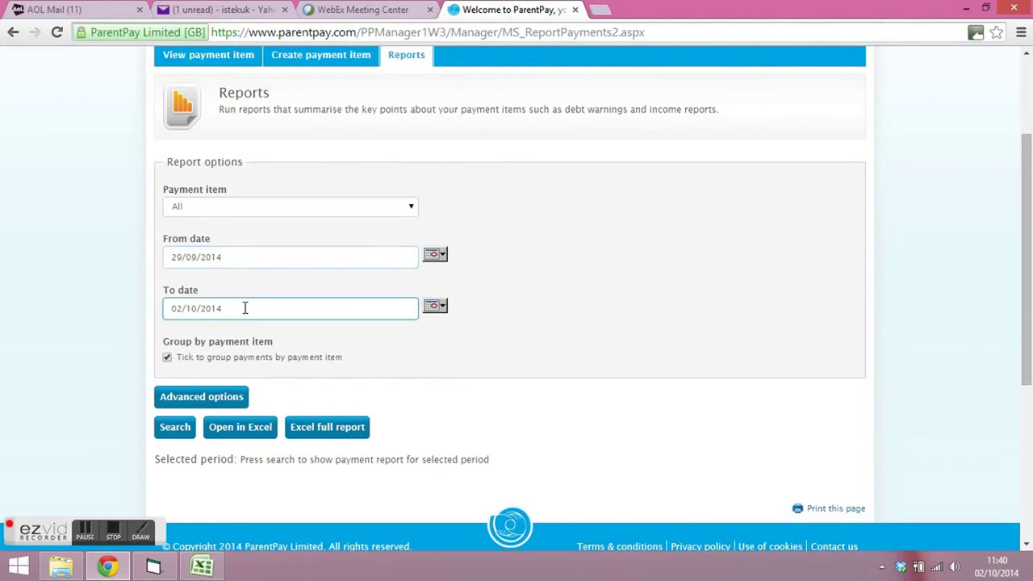
left_click(300, 362)
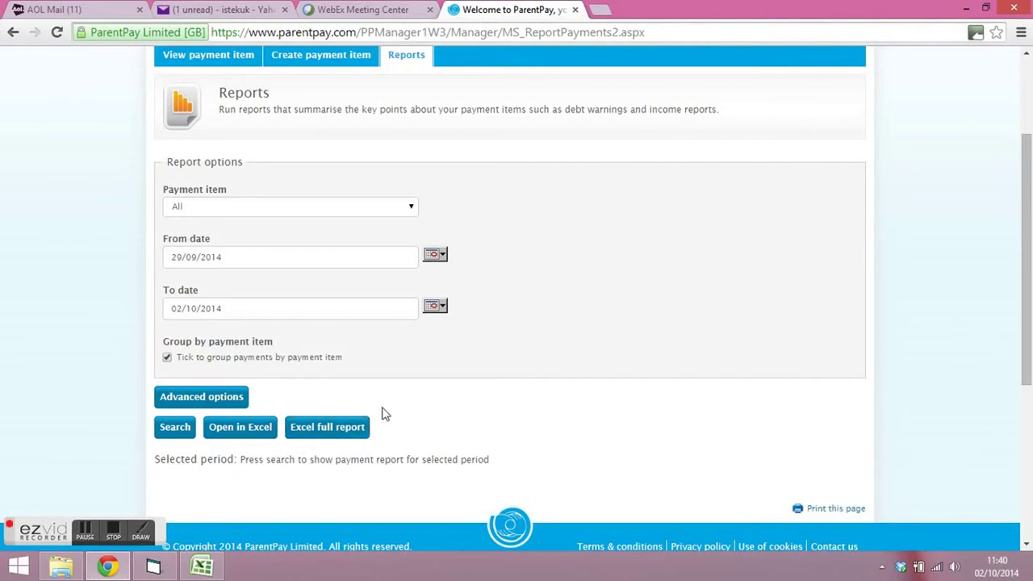
Step: Export the full payment report to Excel and open the downloaded file despite its format mismatch
left_click(317, 433)
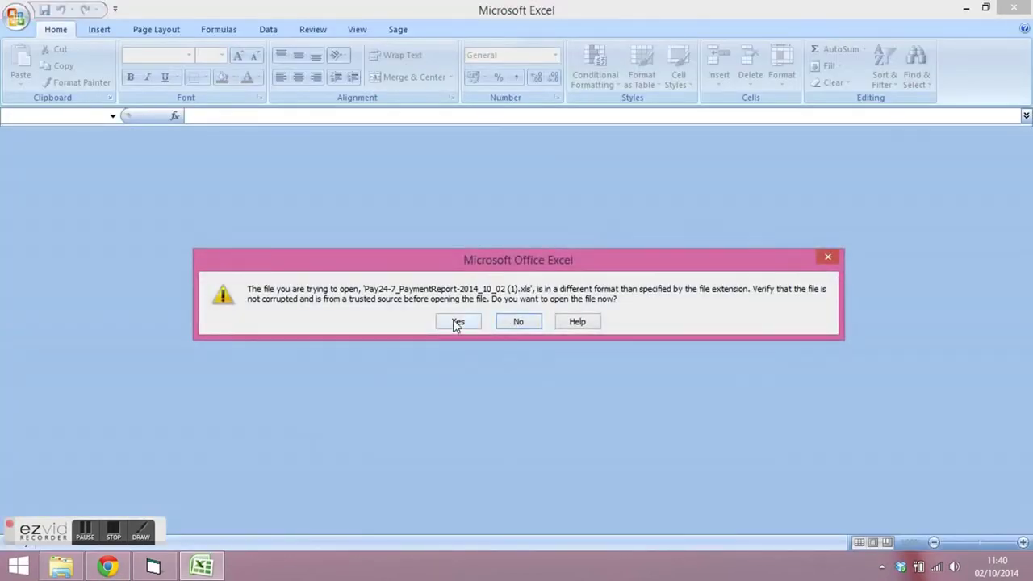
left_click(457, 323)
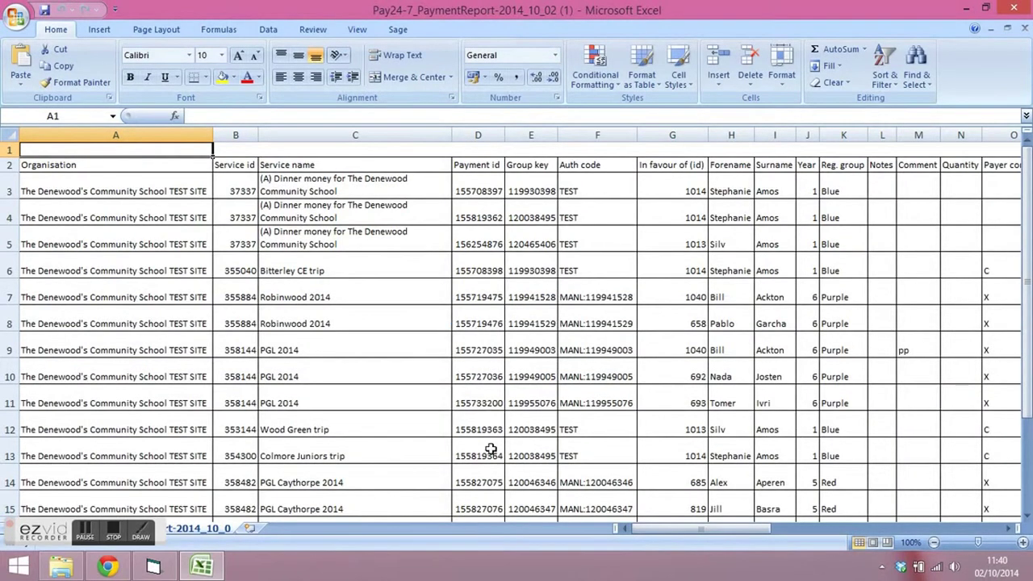
mouse_move(645, 530)
left_mouse_down()
mouse_move(806, 541)
mouse_move(631, 531)
left_mouse_up()
Step: Start saving the report under a new name and browse to the Install folder inside Documents > PFM
left_click(18, 18)
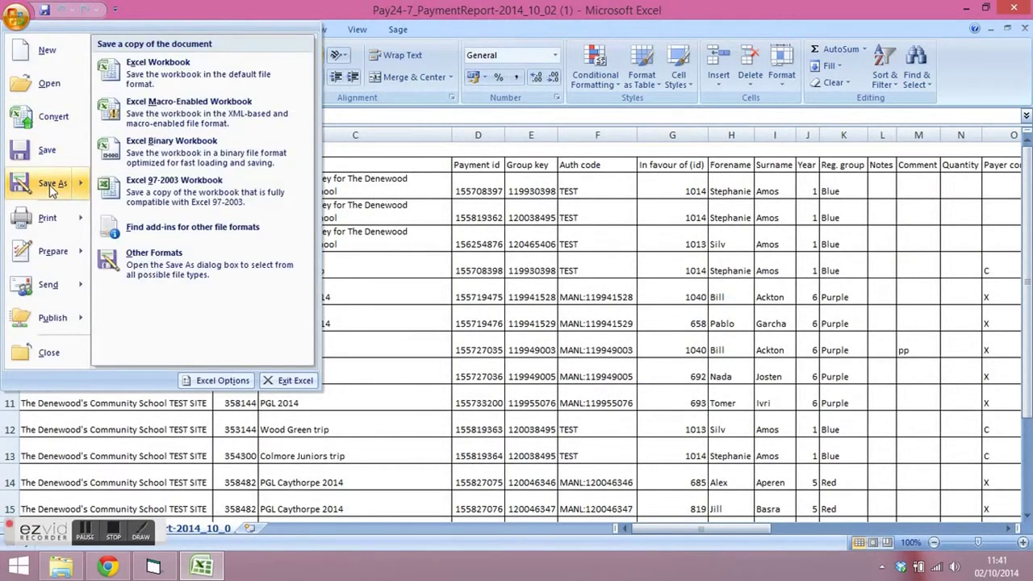
left_click(50, 186)
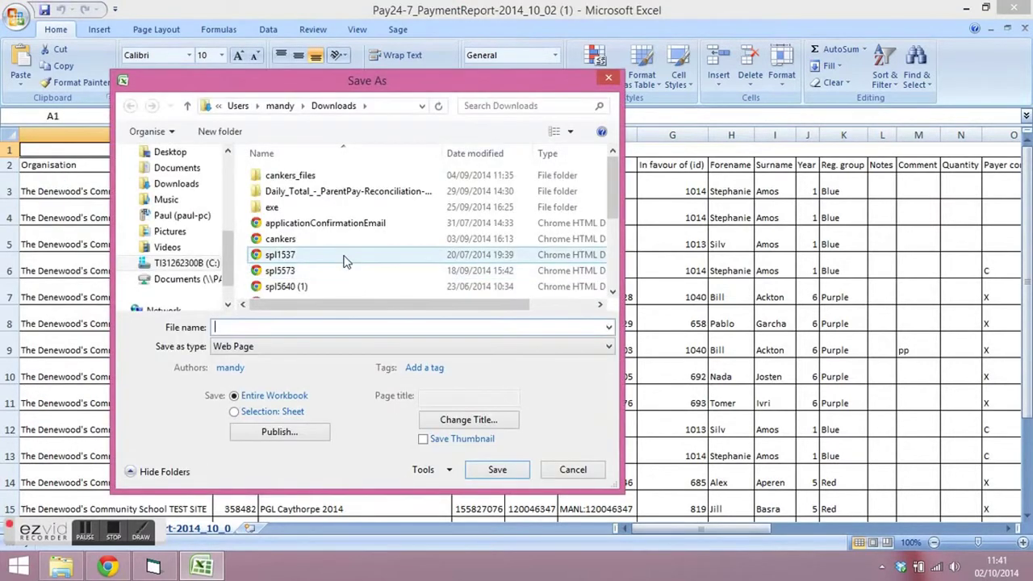
left_click(173, 167)
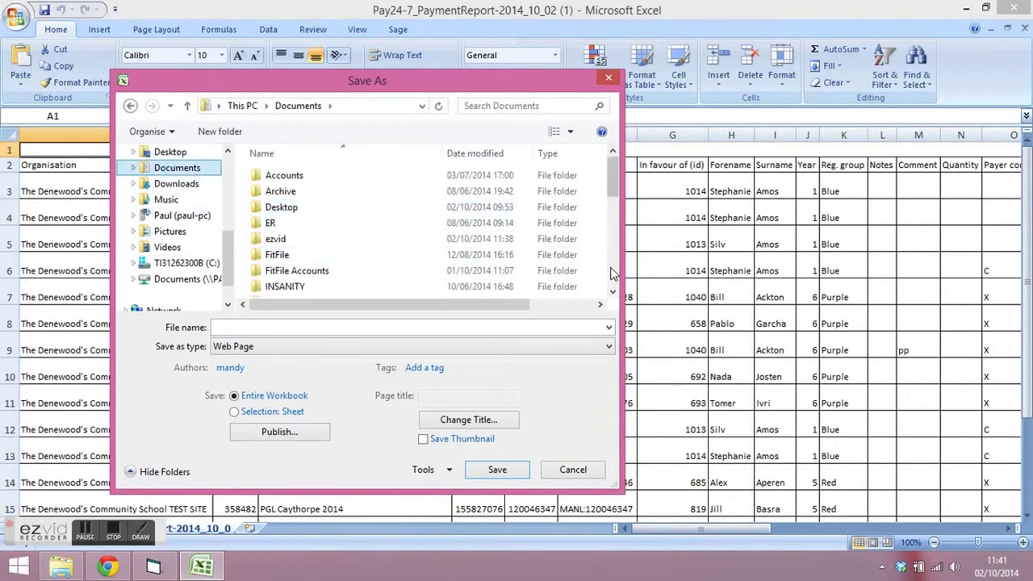
scroll(446, 254, "down", 4)
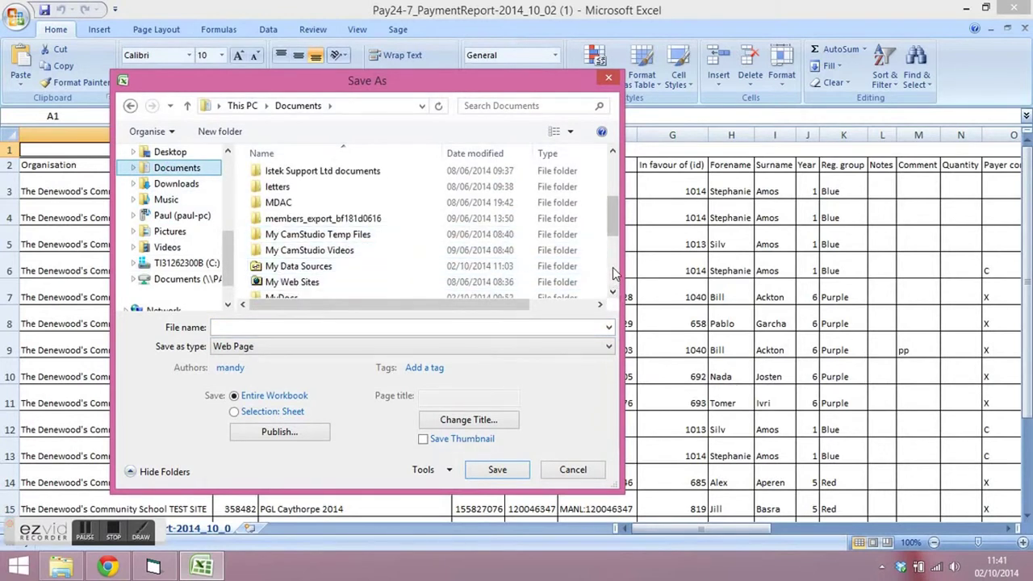
left_click(614, 274)
left_click(284, 251)
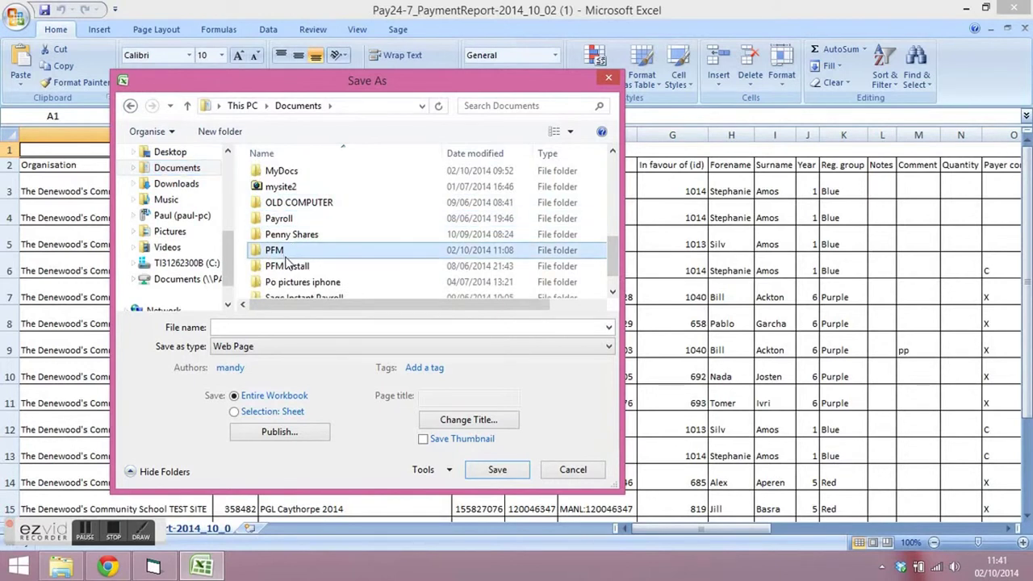
double_click(285, 256)
left_click(275, 176)
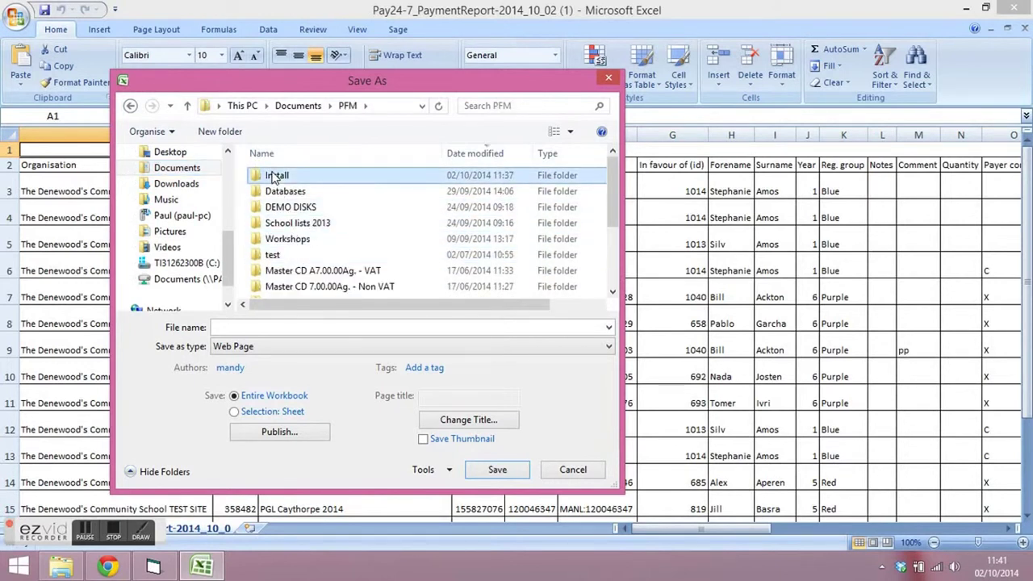
double_click(274, 176)
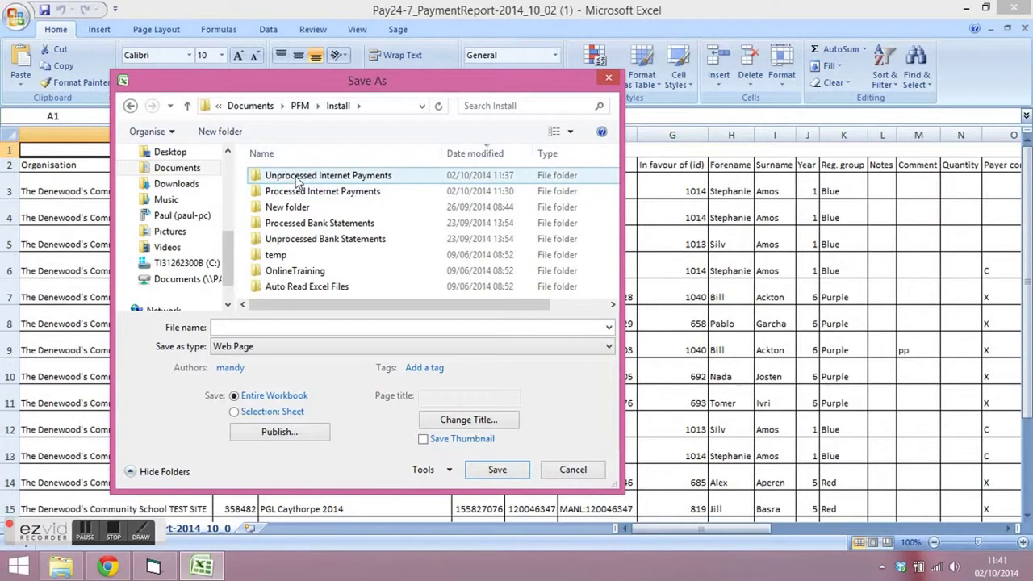
left_click(297, 177)
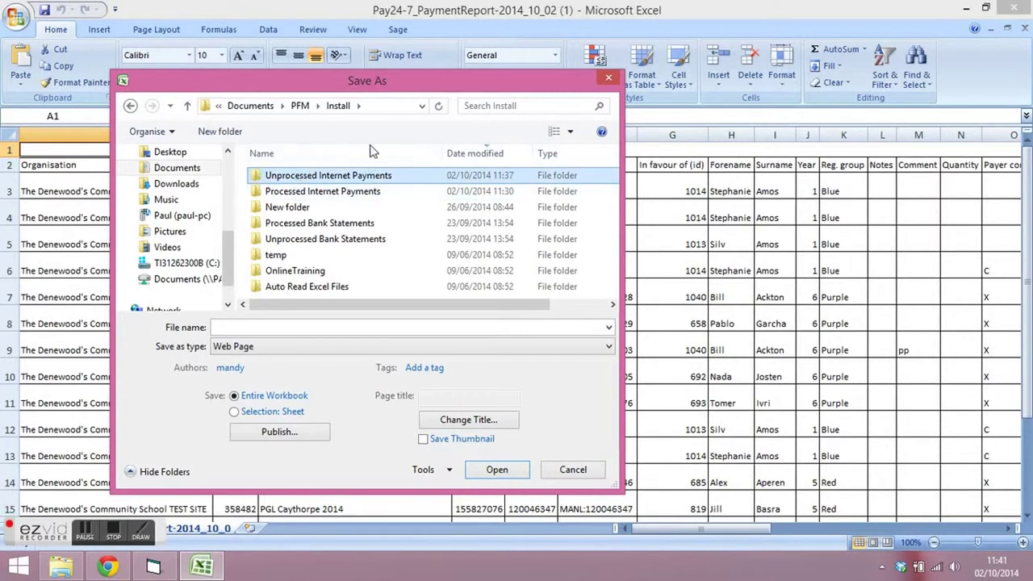
Step: Name the report file 021014 and set its file type to Excel Workbook
left_click(224, 329)
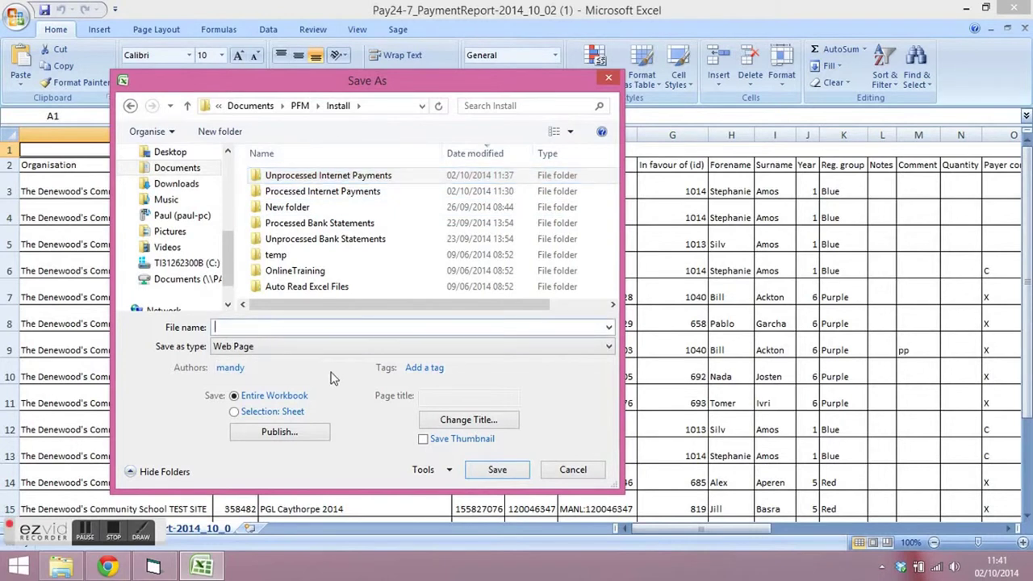
type("021014")
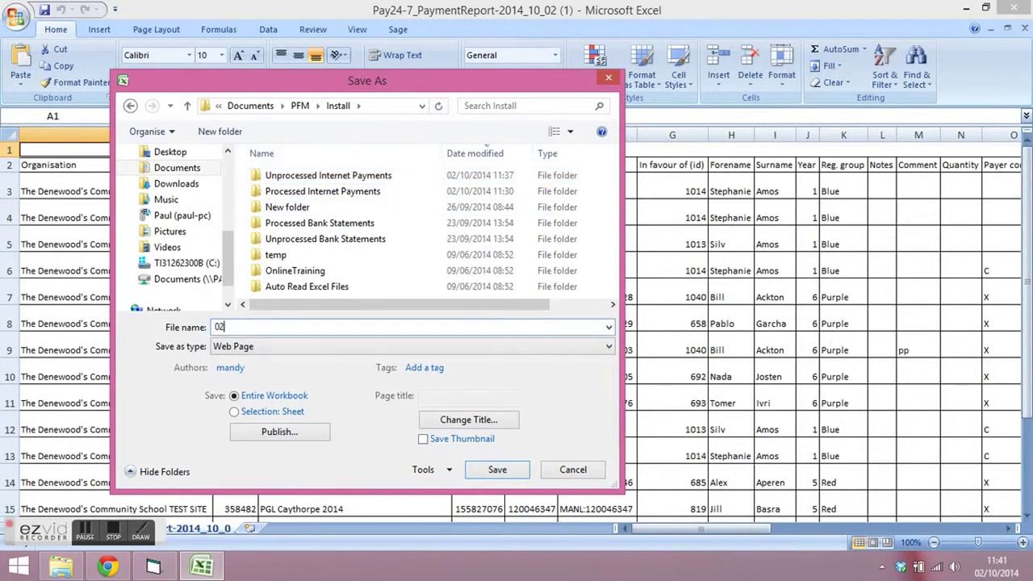
left_click(609, 348)
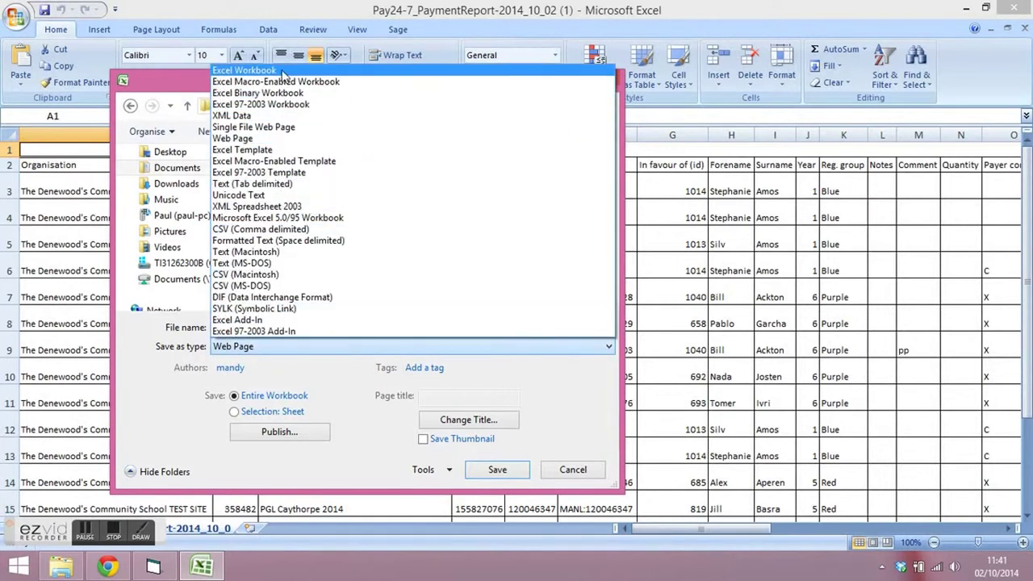
left_click(283, 74)
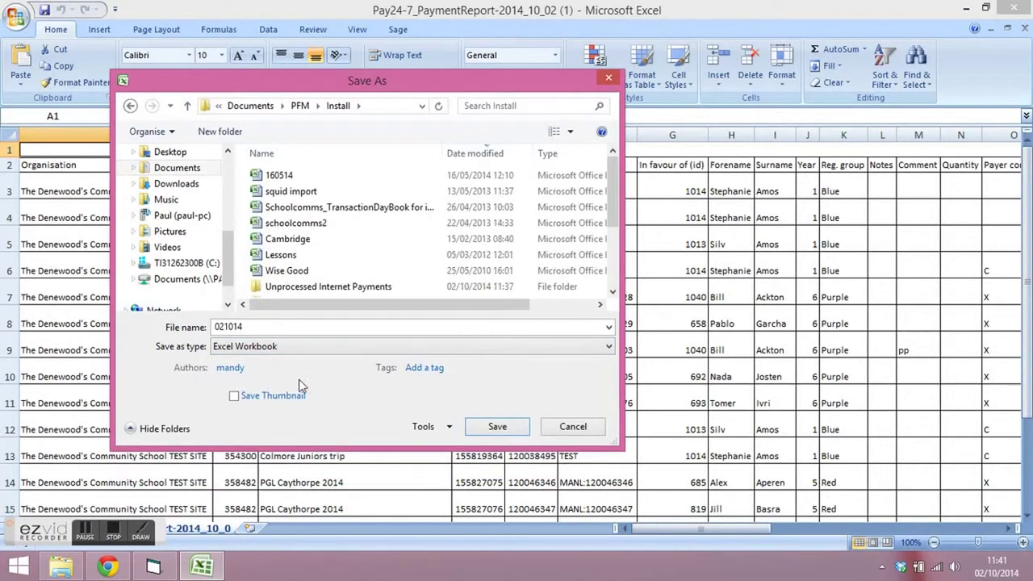
Step: Save the workbook in the Unprocessed Internet Payments folder and close it
double_click(335, 288)
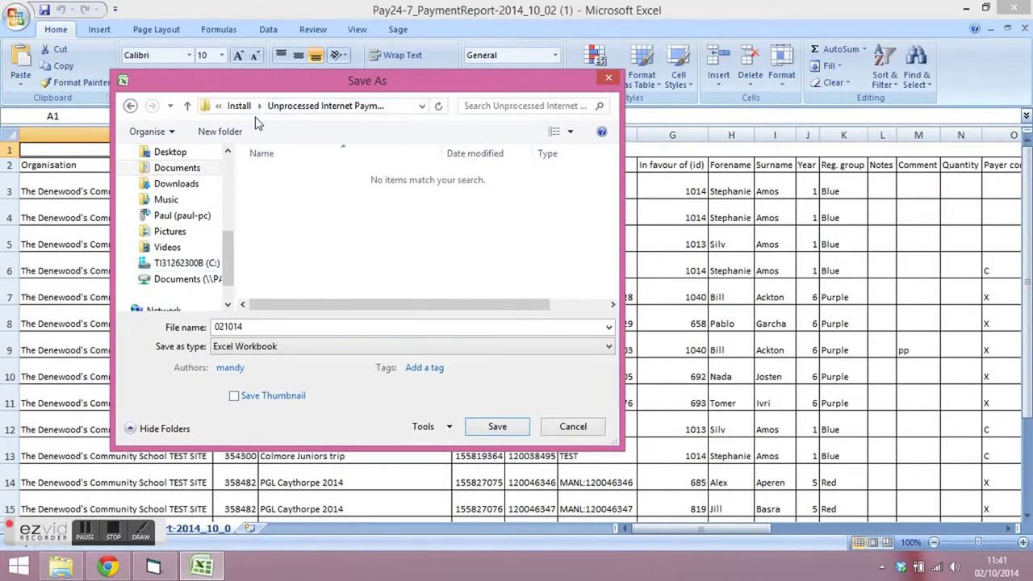
left_click(496, 426)
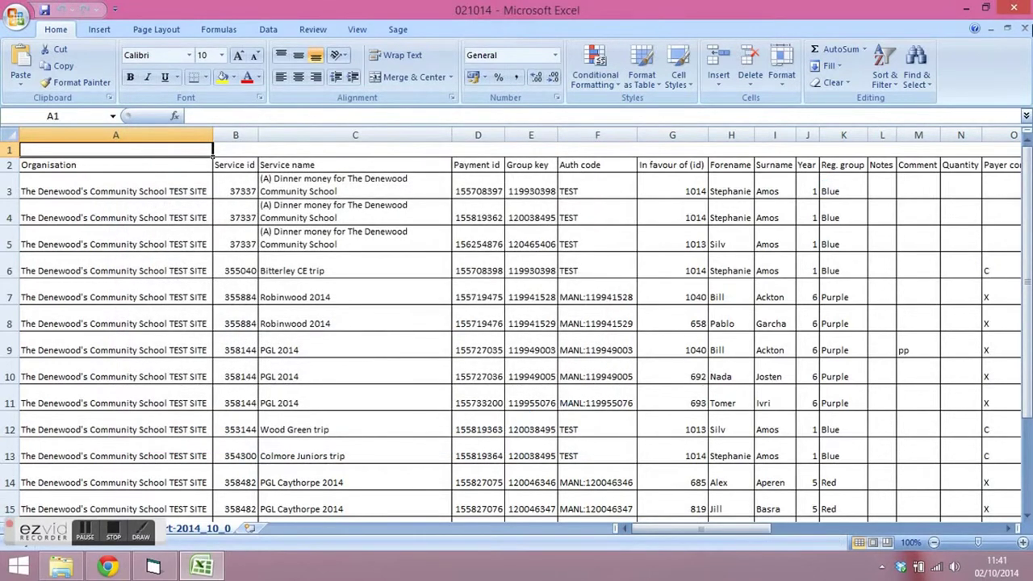
left_click(1024, 29)
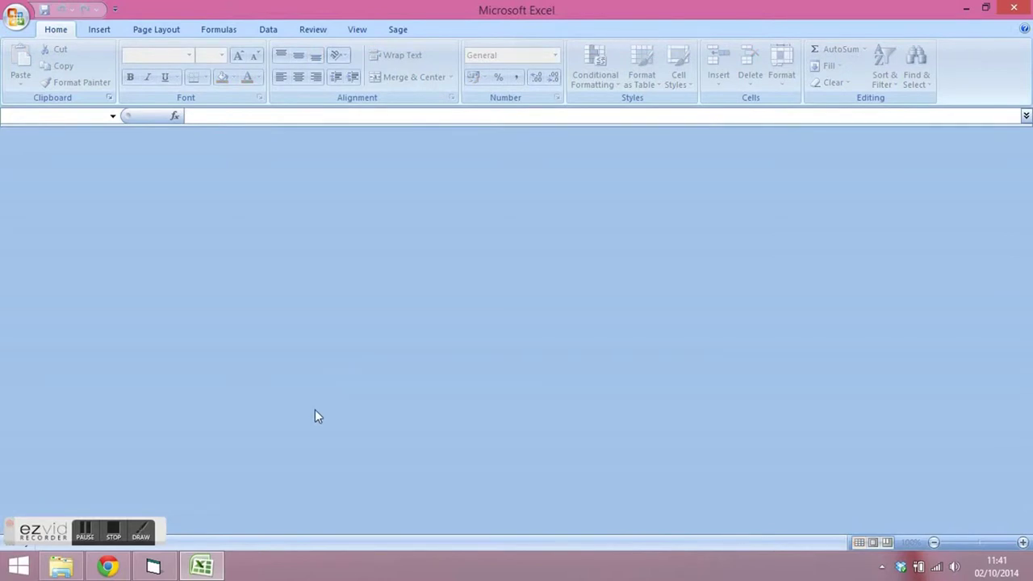
Step: Switch to Private Funds Manager and read the internet receipts file from the Internet Receipts transaction entry
left_click(155, 567)
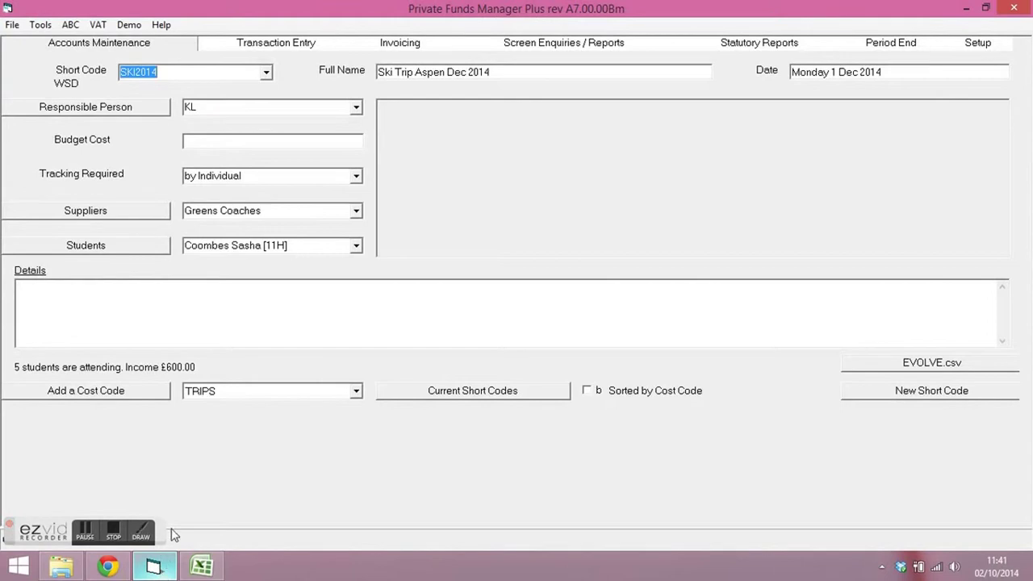
left_click(269, 45)
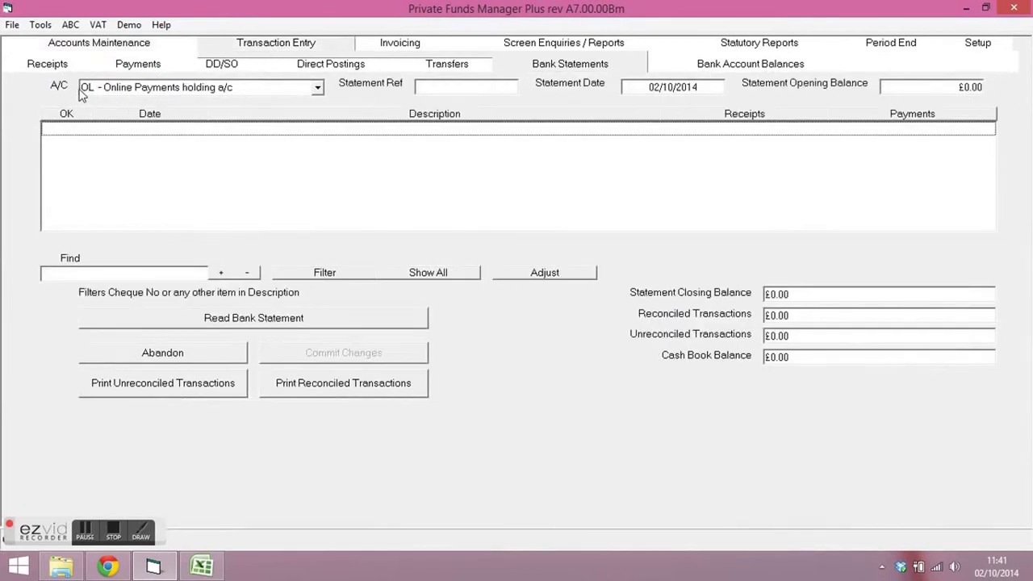
left_click(42, 68)
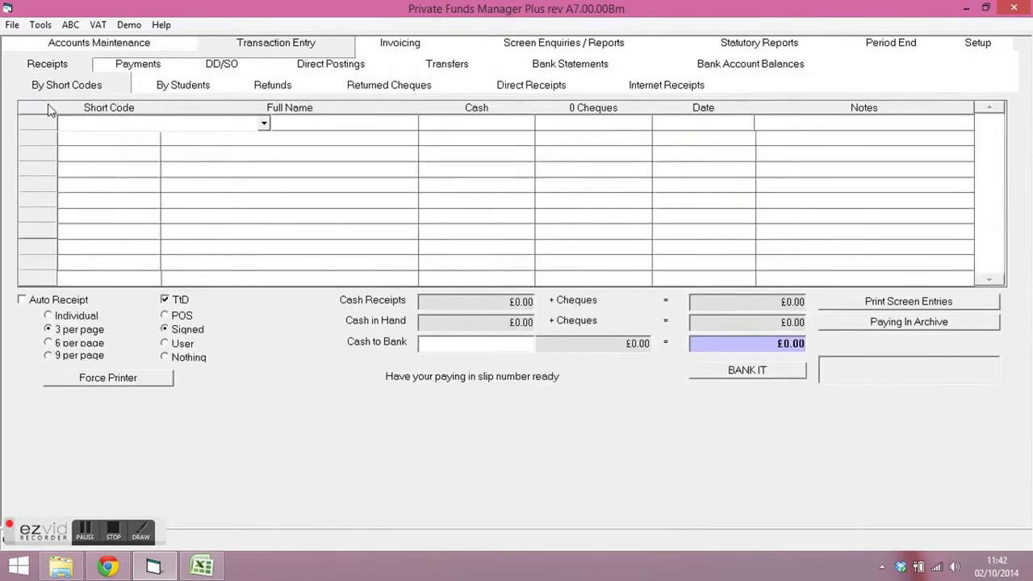
left_click(667, 85)
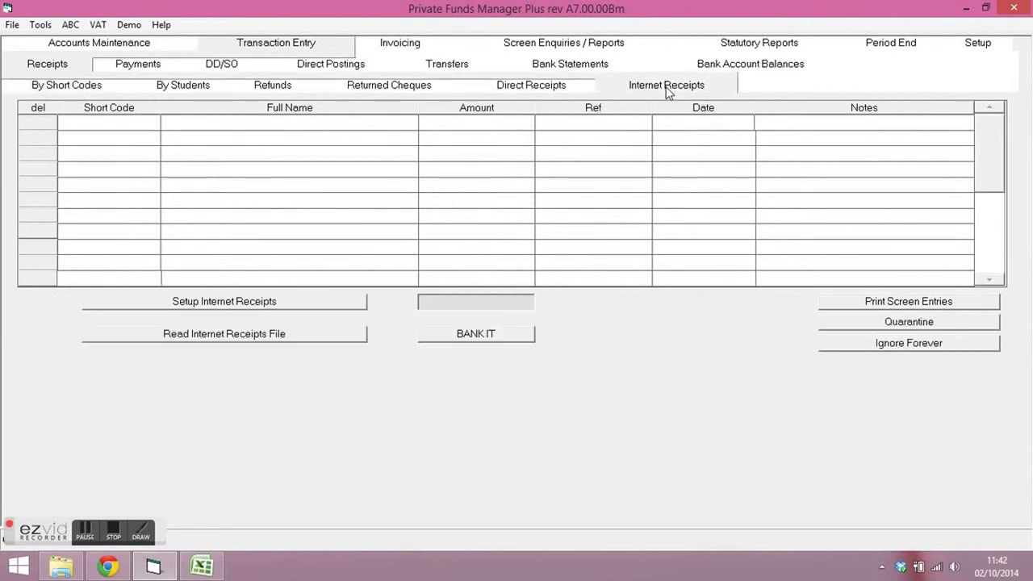
left_click(213, 338)
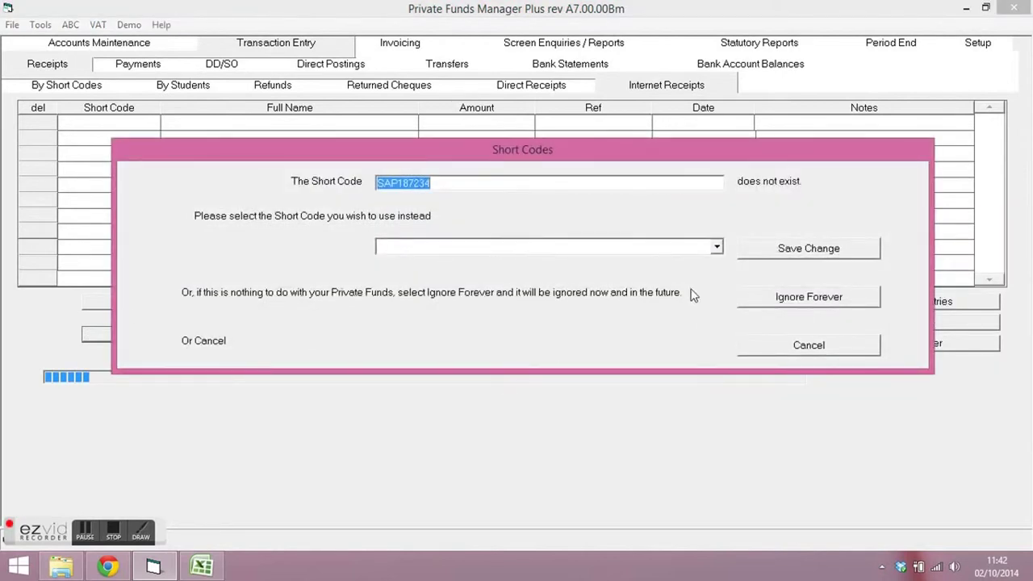
Step: Replace the nonexistent short code SAP187234 with REVSCI and save the change
left_click(717, 247)
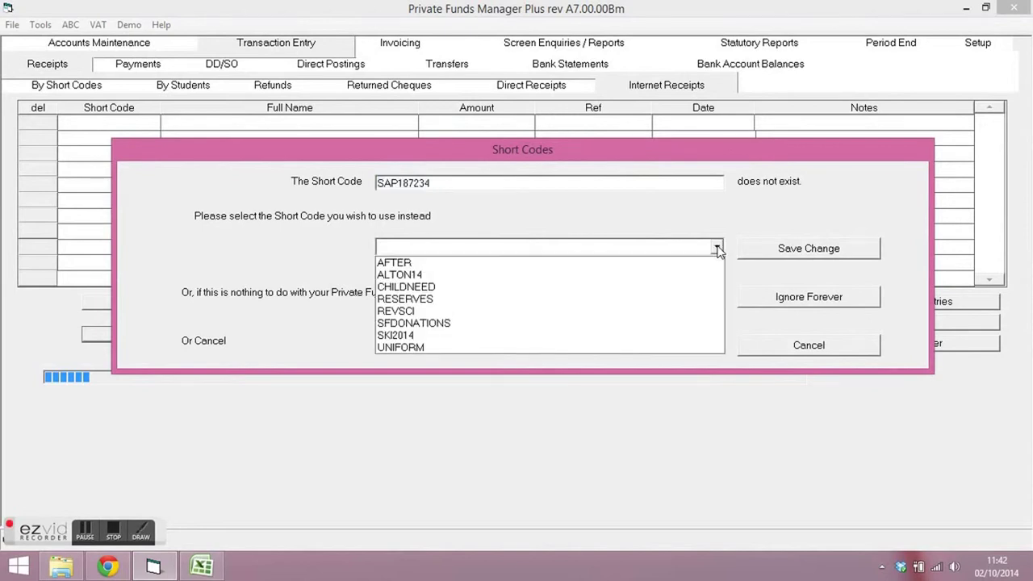
left_click(676, 312)
left_click(793, 253)
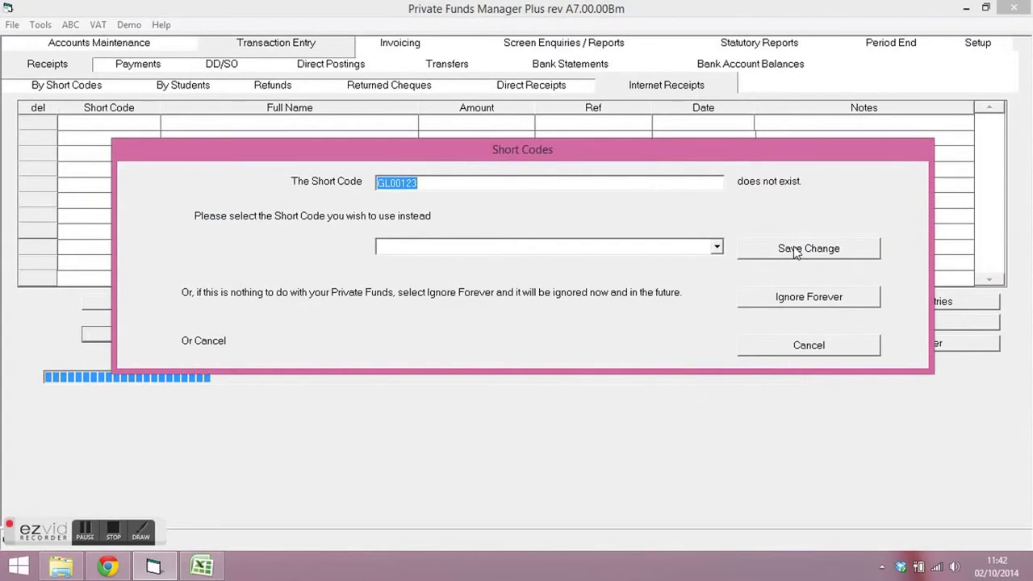
Step: Replace the nonexistent short code GL00123 with ALTON14 and match its unrecognised student to the first listed student, in 11H
left_click(716, 246)
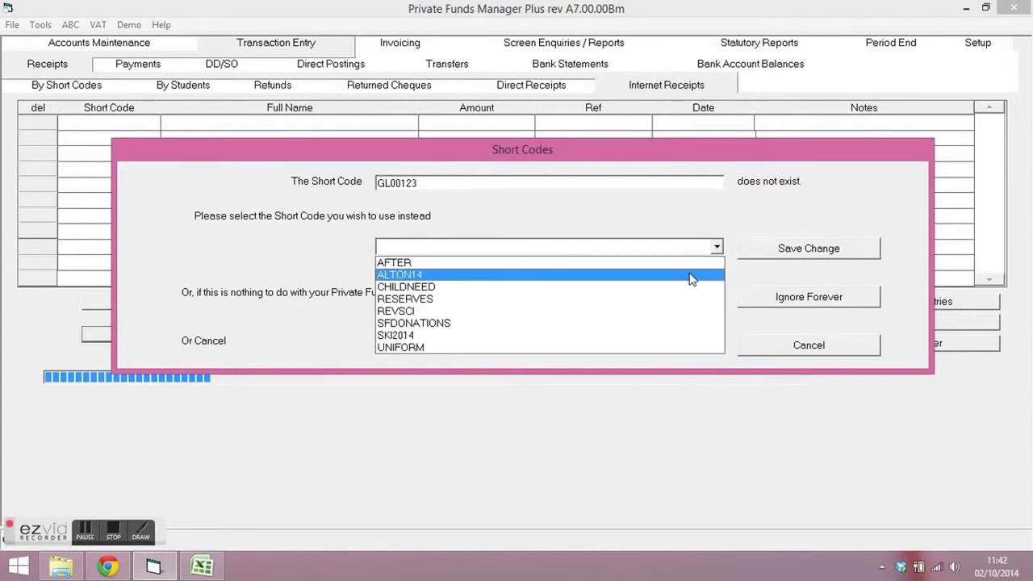
left_click(690, 274)
left_click(787, 252)
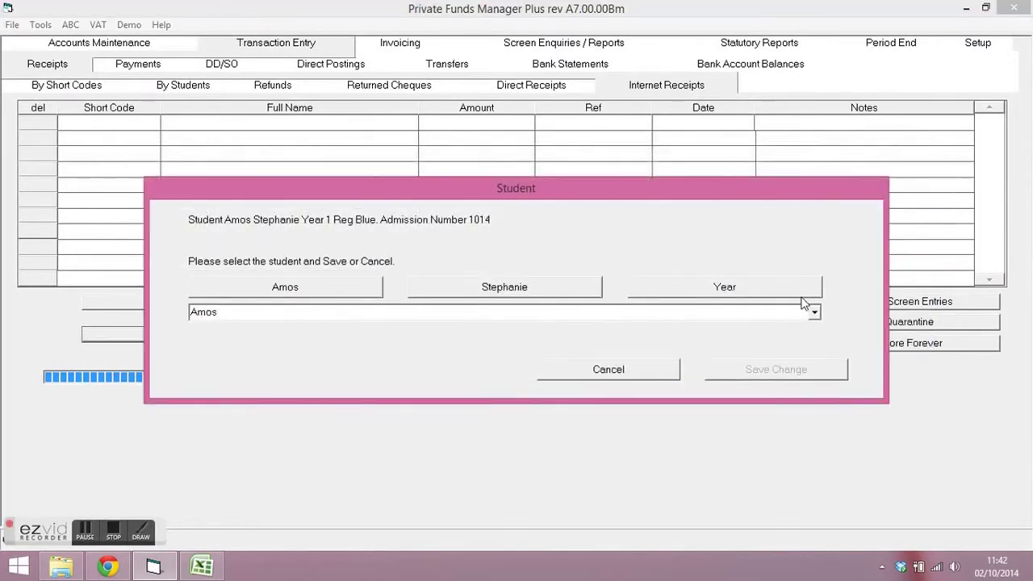
left_click(816, 317)
left_click(803, 329)
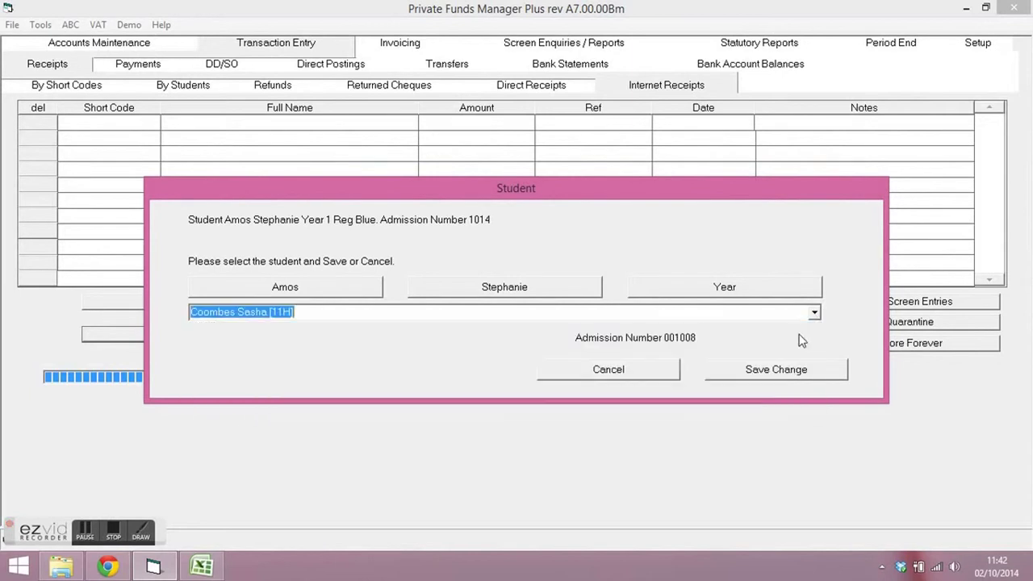
left_click(755, 376)
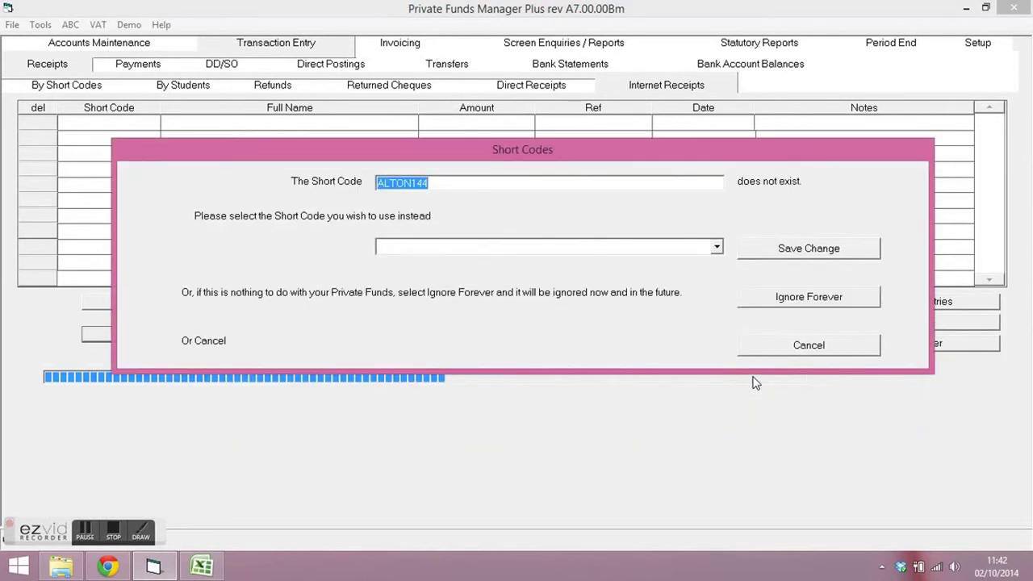
left_click(717, 247)
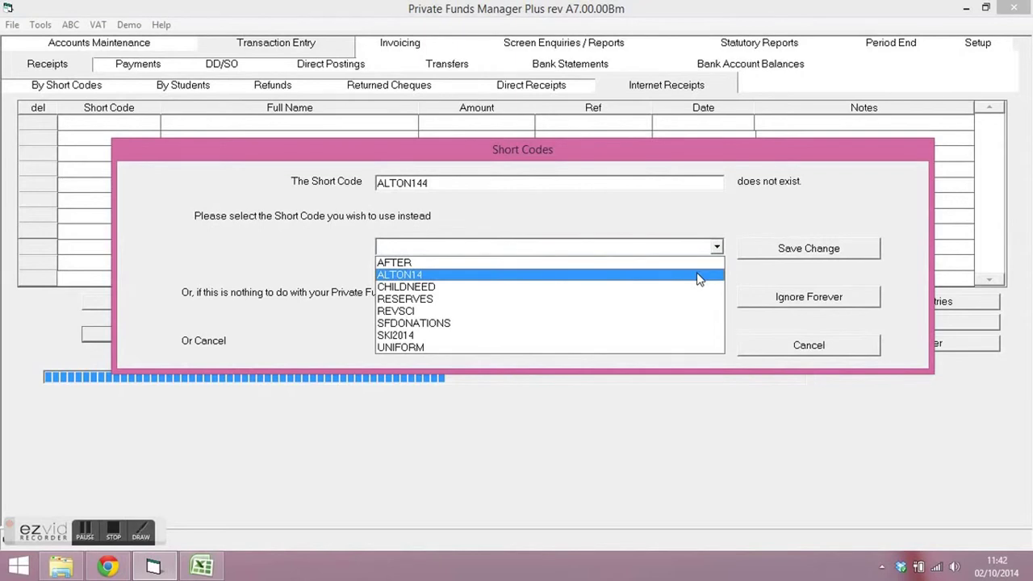
left_click(699, 275)
left_click(779, 252)
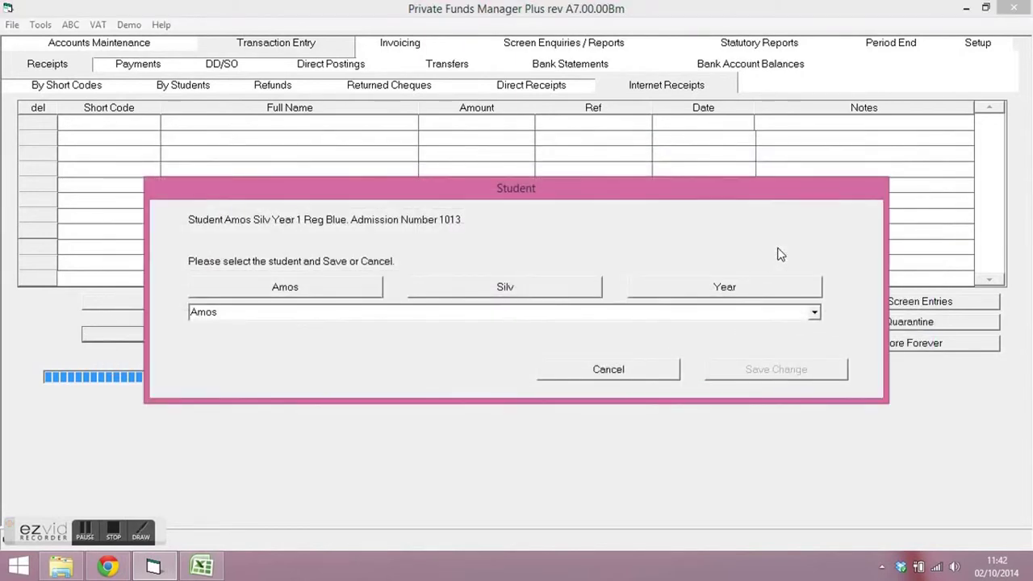
left_click(815, 312)
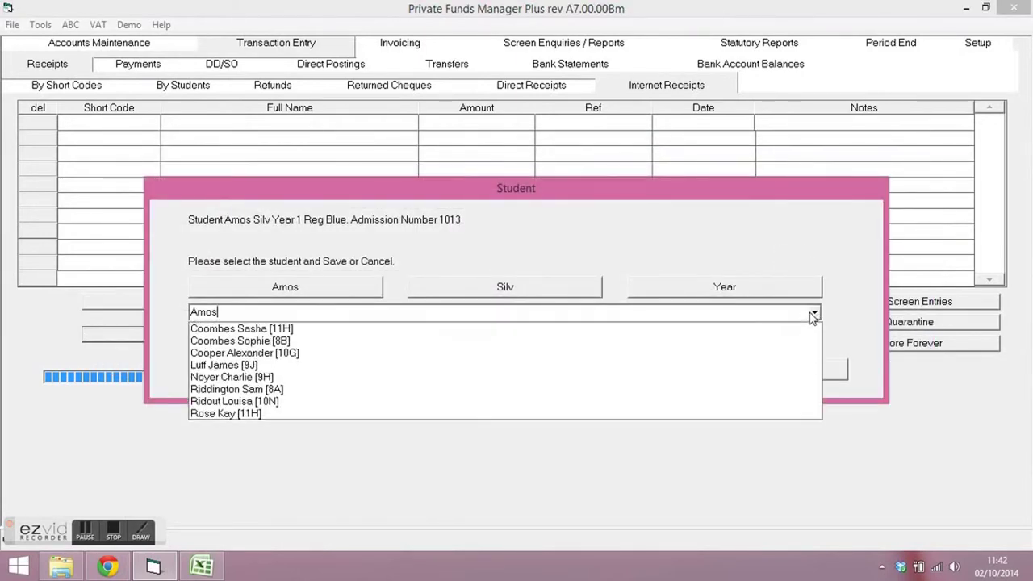
left_click(787, 329)
left_click(744, 369)
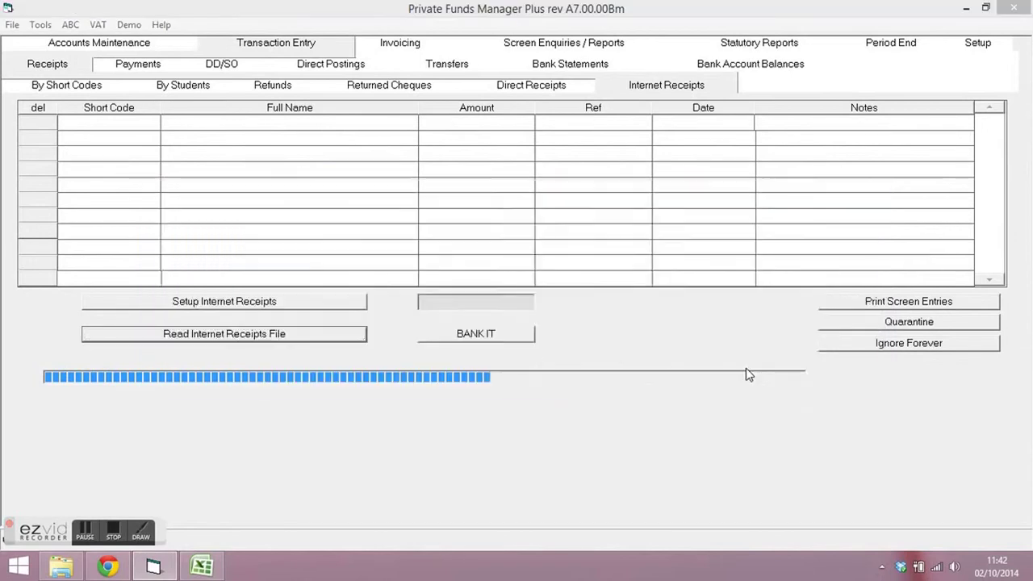
Step: Match the students of the two remaining payments to the first listed 11H student, saving each, and acknowledge the completed download
left_click(814, 312)
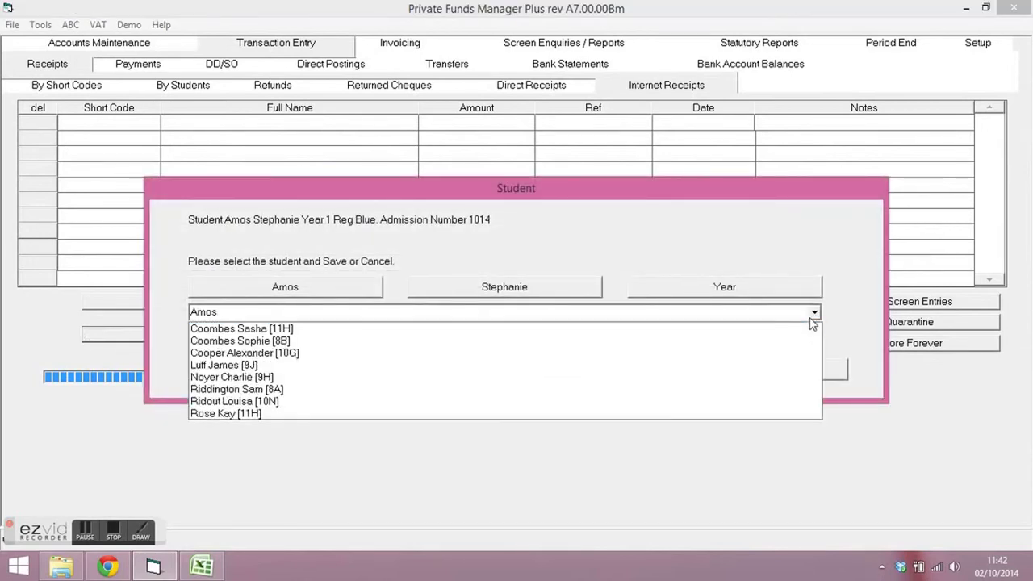
left_click(784, 329)
left_click(793, 373)
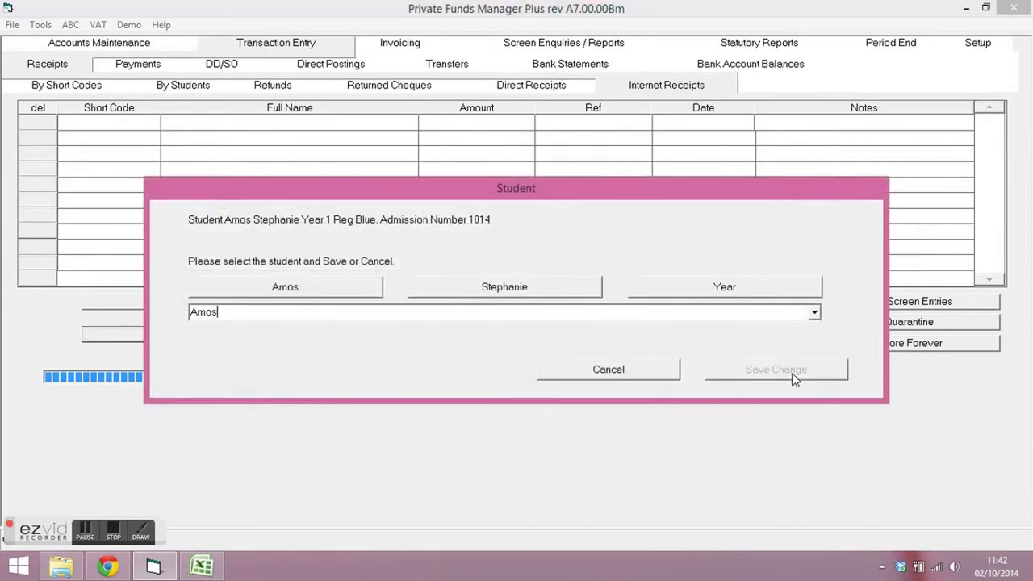
left_click(814, 312)
left_click(806, 329)
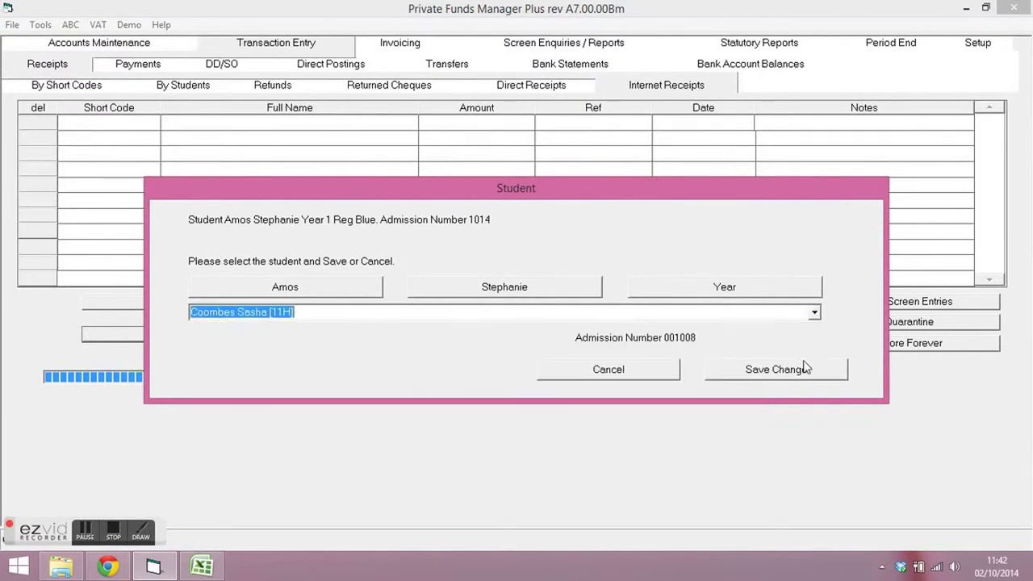
left_click(806, 371)
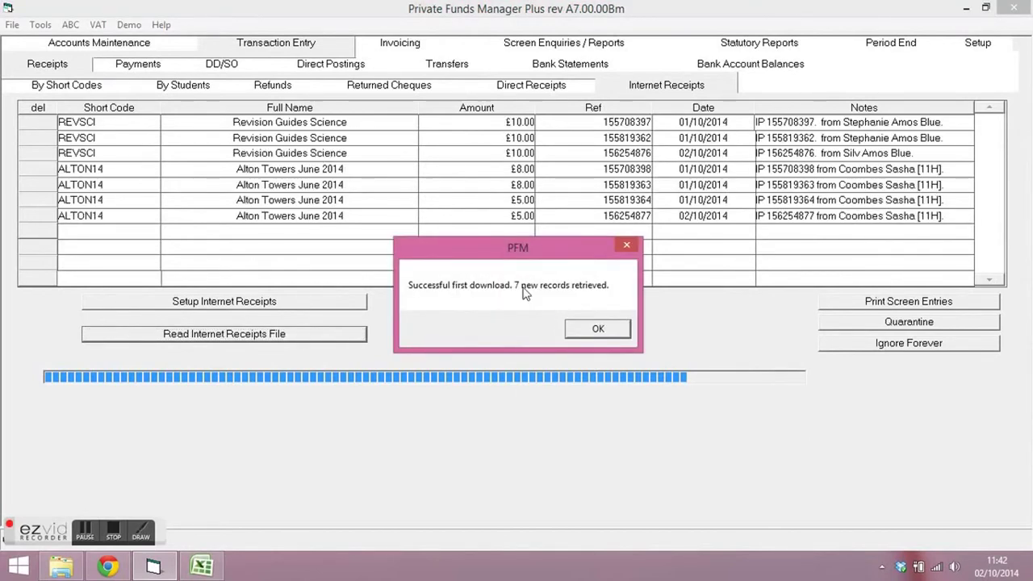
left_click(597, 328)
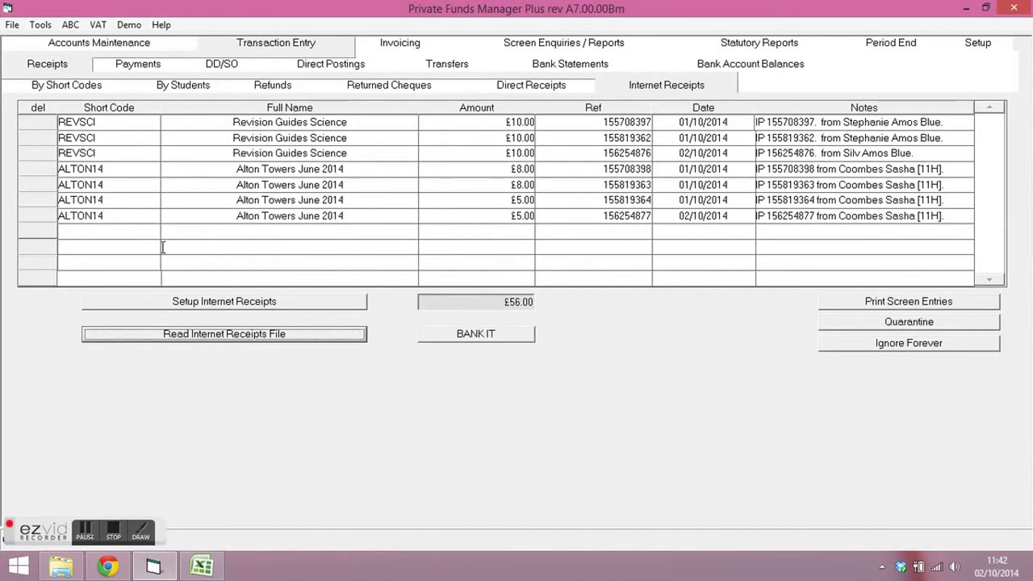
Step: Bank the imported internet receipts into the OL - Online Payments holding a/c and close the receipt listing without printing it
left_click(457, 336)
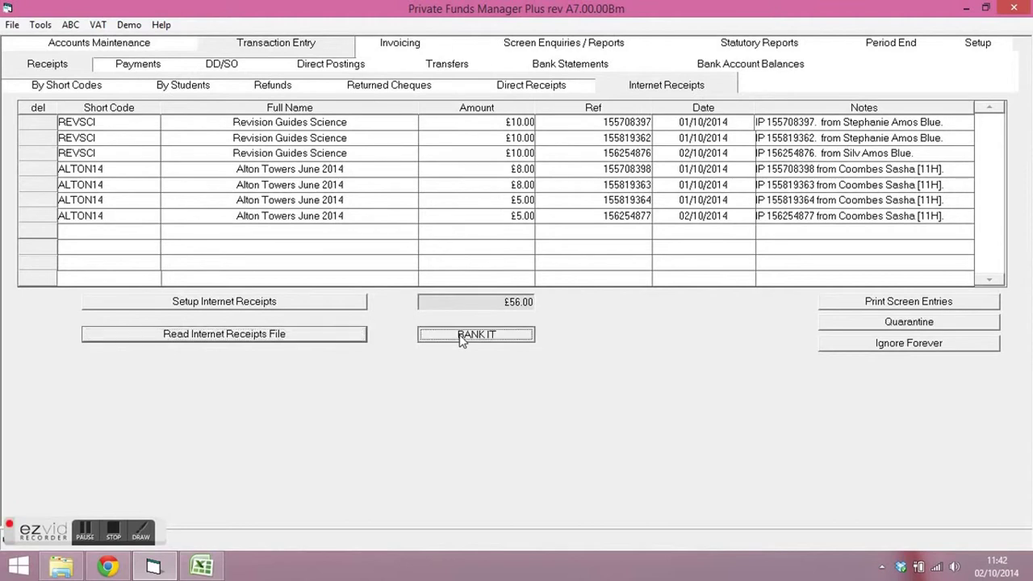
left_click(472, 262)
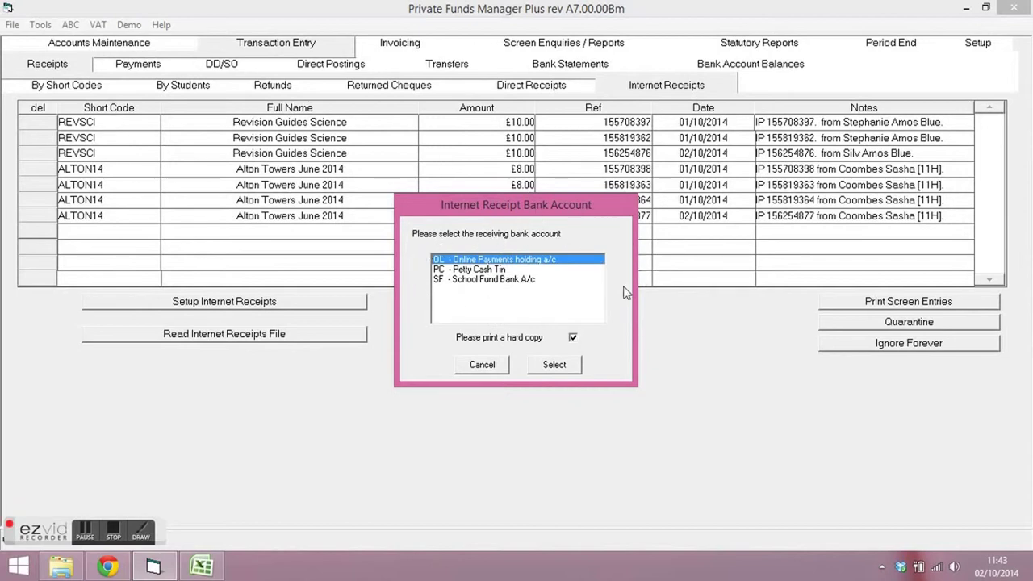
left_click(554, 367)
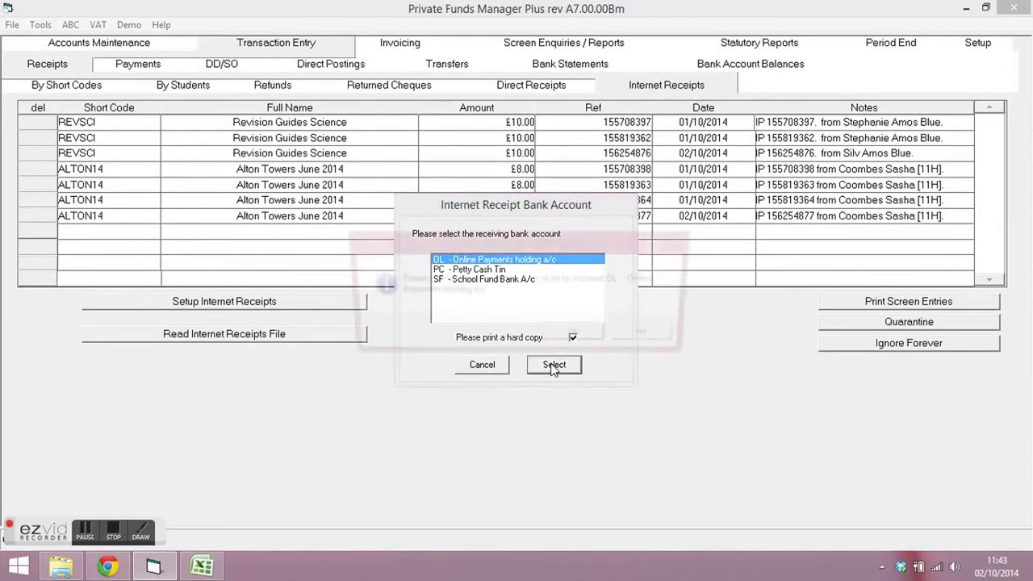
left_click(580, 339)
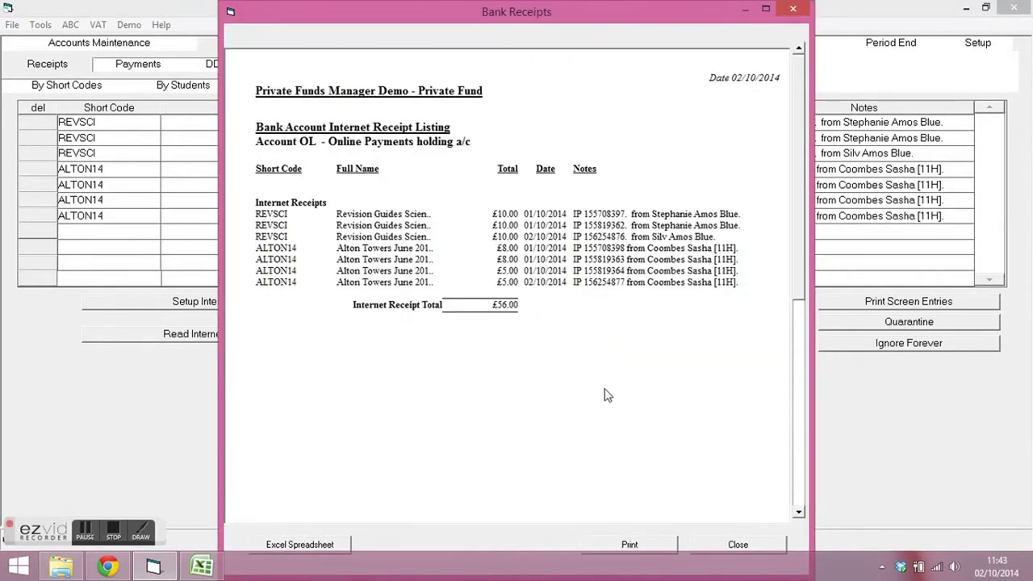
left_click(737, 546)
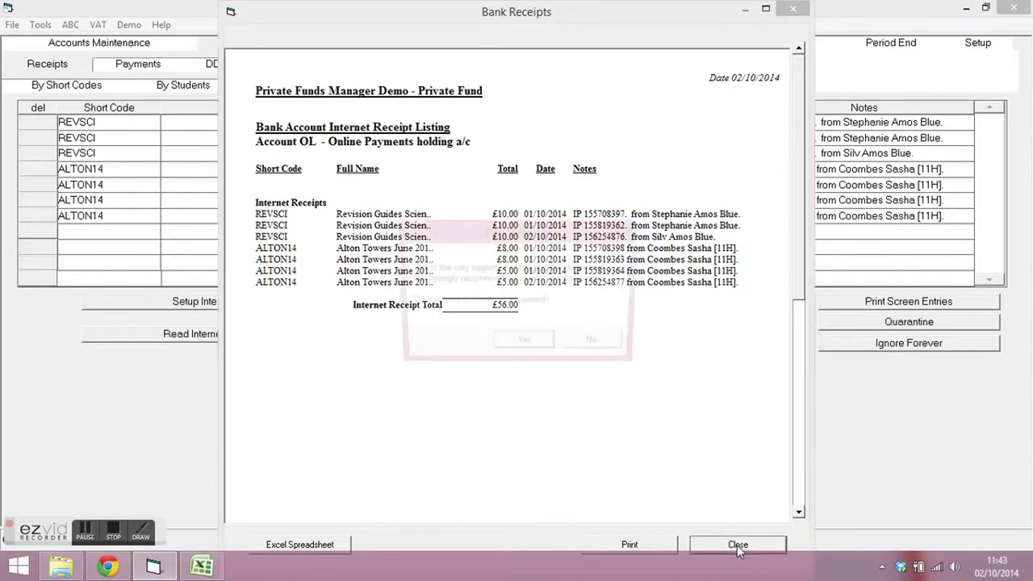
left_click(602, 349)
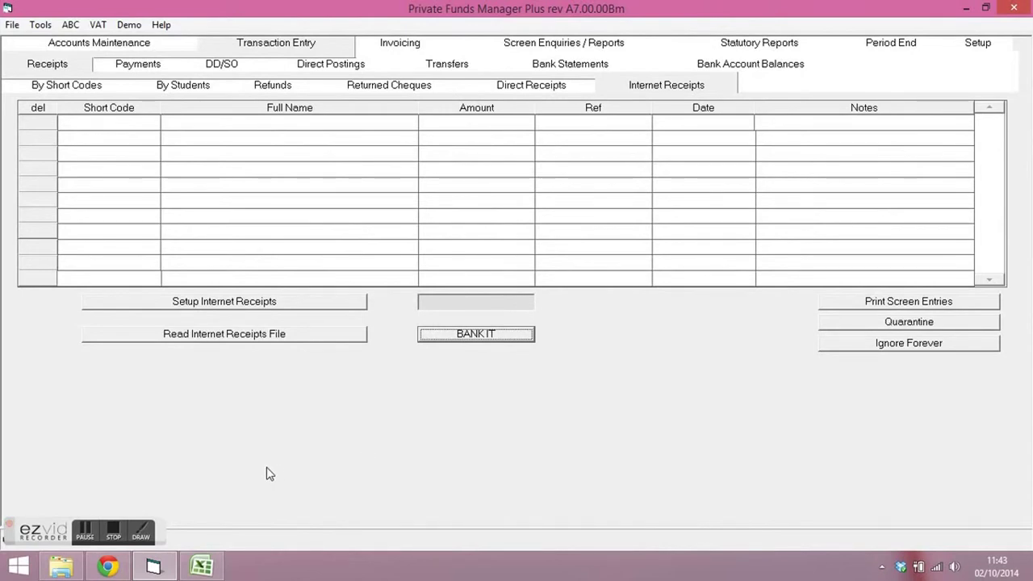
left_click(114, 530)
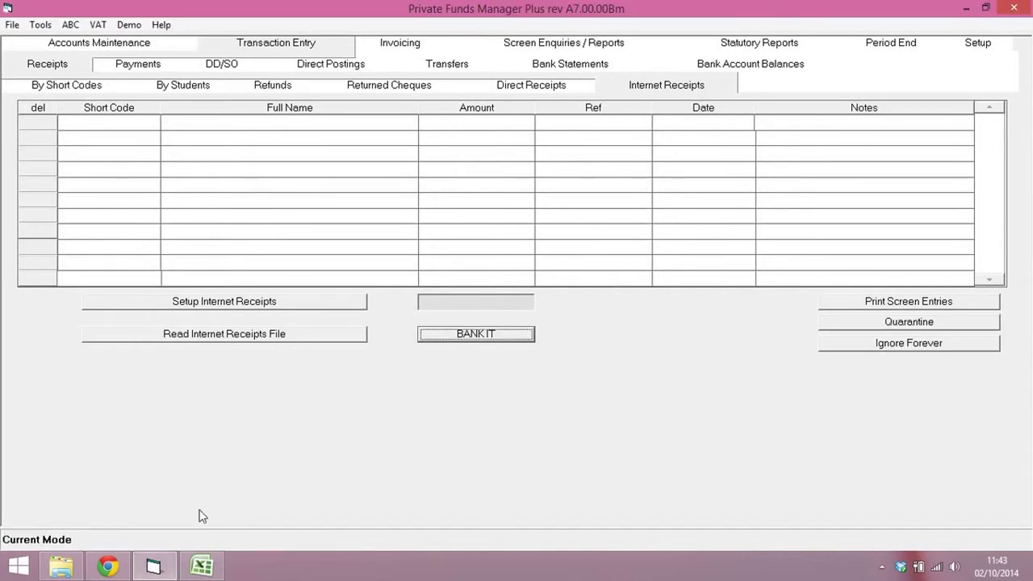